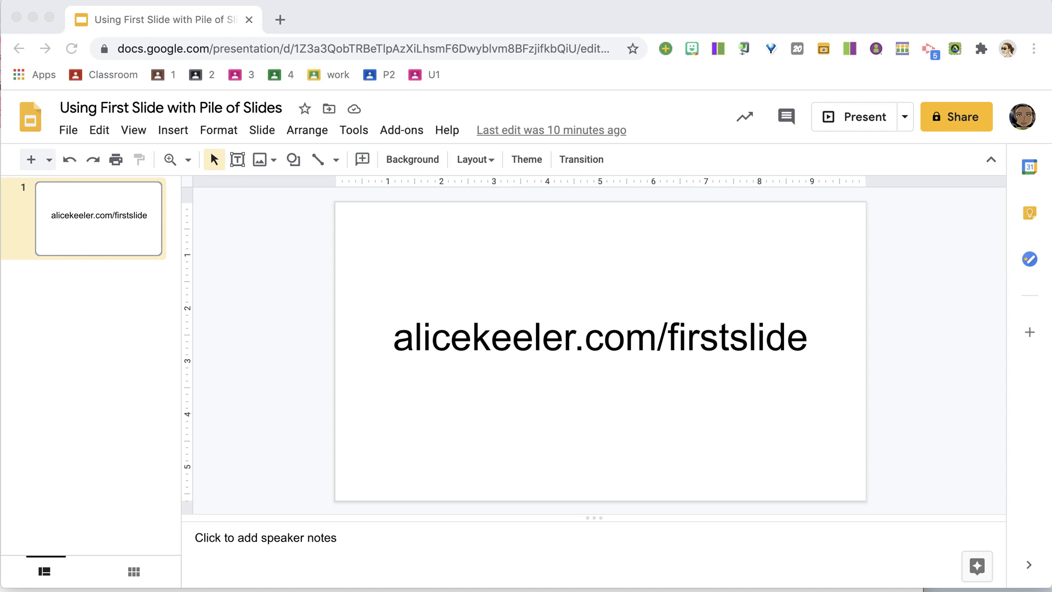
Go to alicekeeler.com/firstslide in a new tab and make a copy of the First Slide spreadsheet
click(280, 19)
text(alicekeeler.com/)
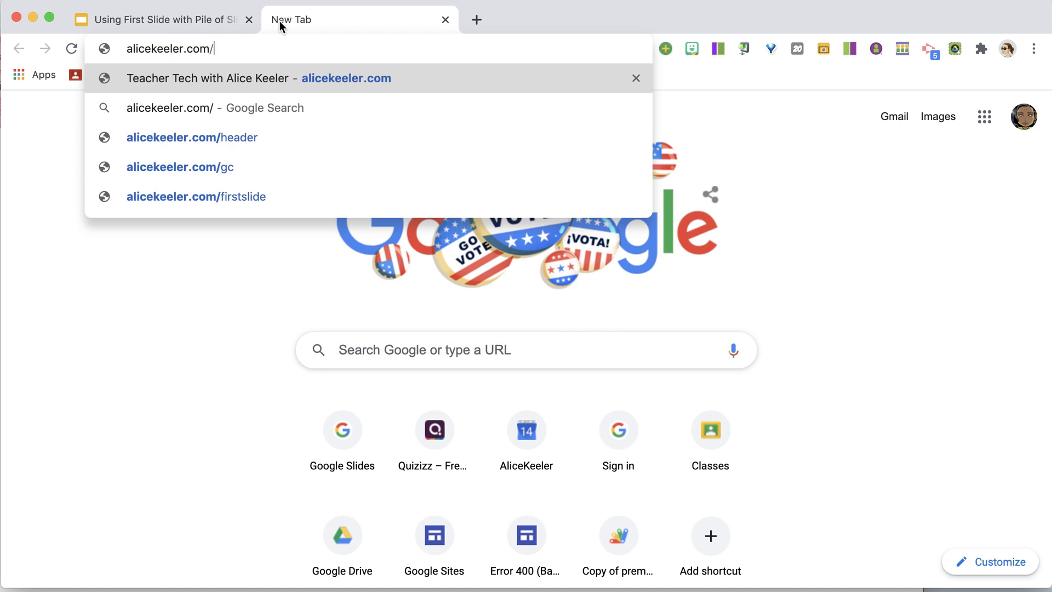
text(firstslide)
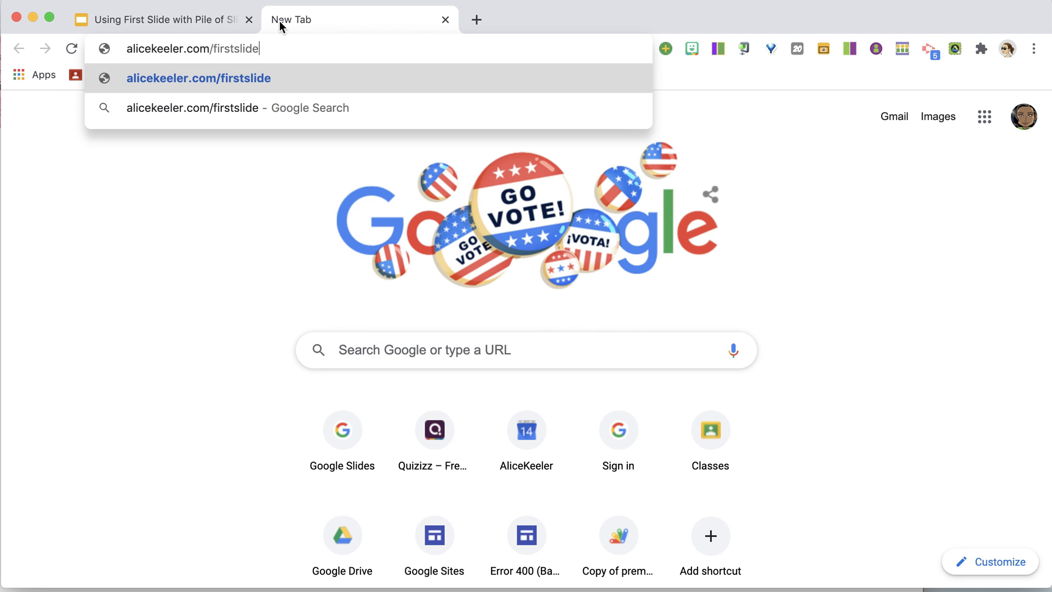
key(Return)
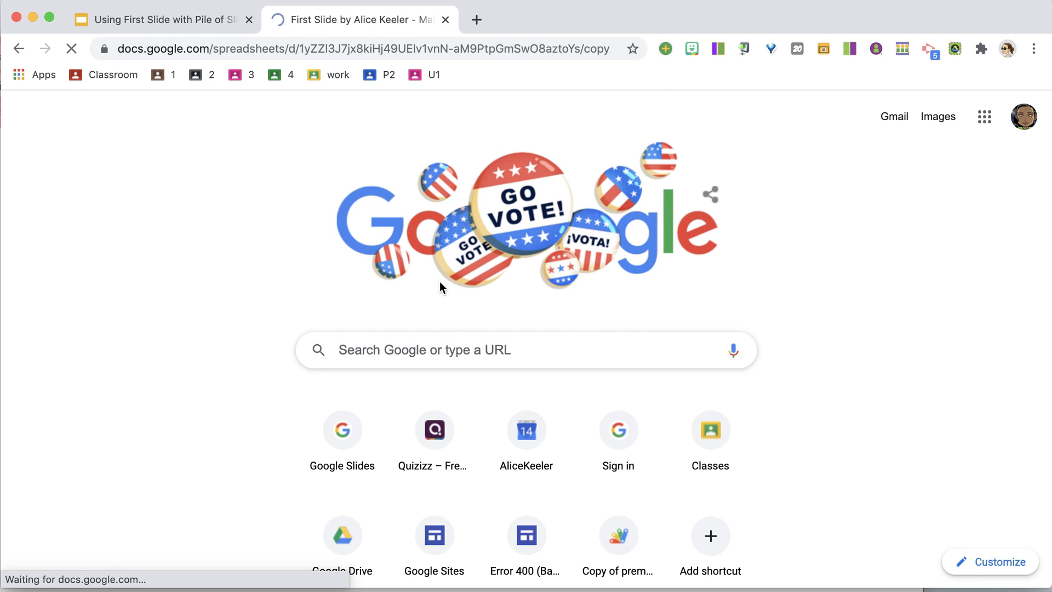
click(280, 378)
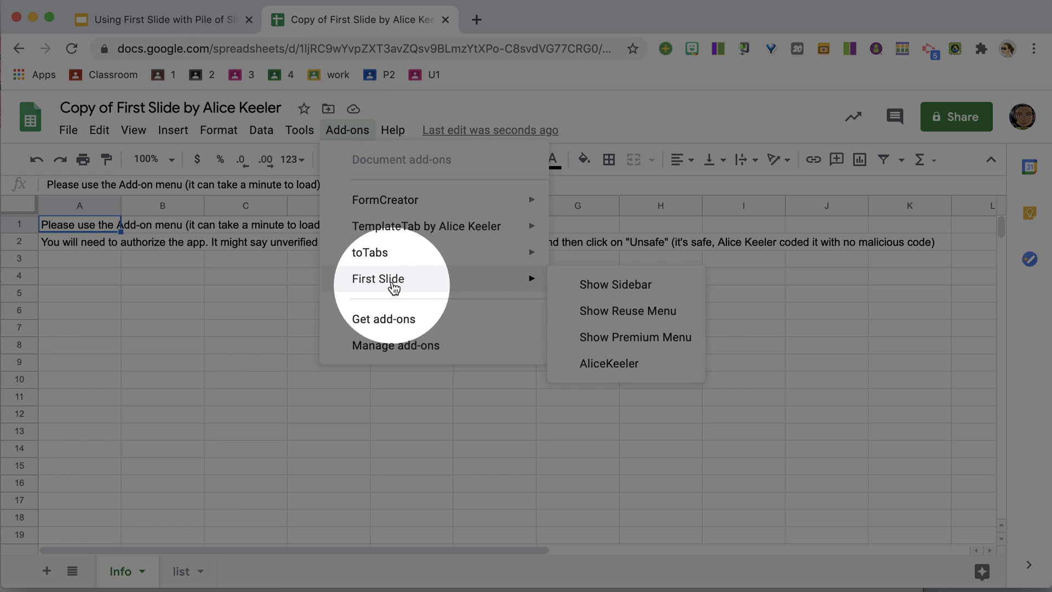
Run Add-ons > First Slide > Show Sidebar in the copied spreadsheet
click(599, 286)
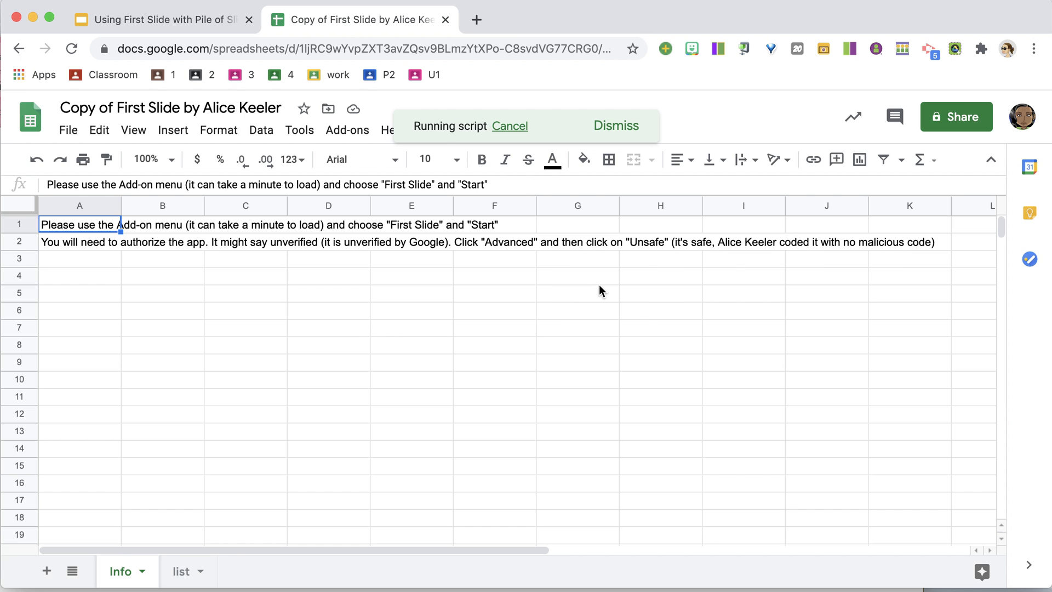
Authorize the First Slide add-on and scroll its sidebar to the Pile of Slides section
click(571, 376)
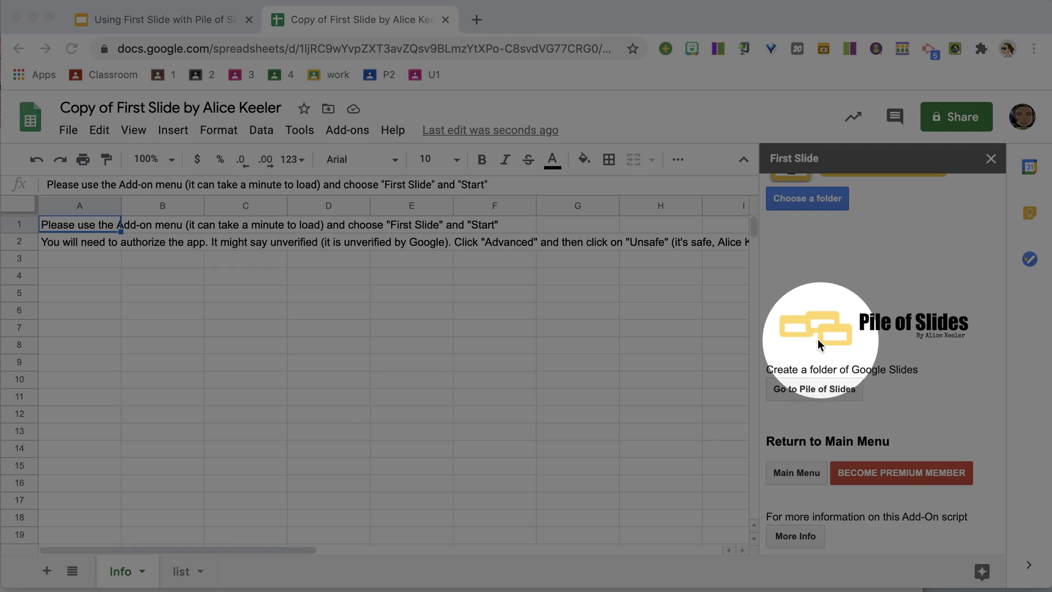
scroll(874, 335, up, 3)
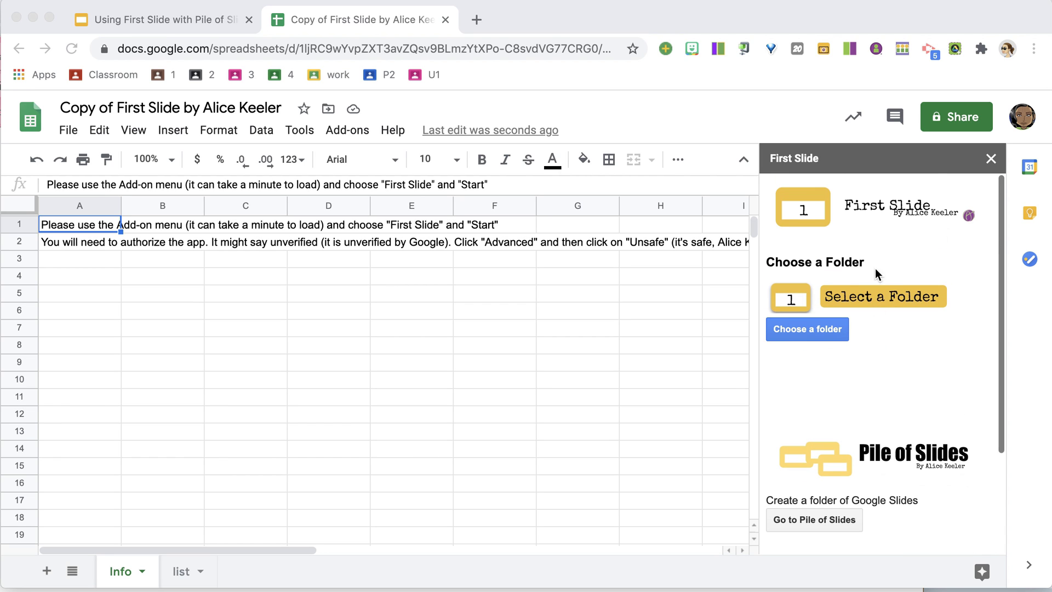
scroll(893, 341, down, 3)
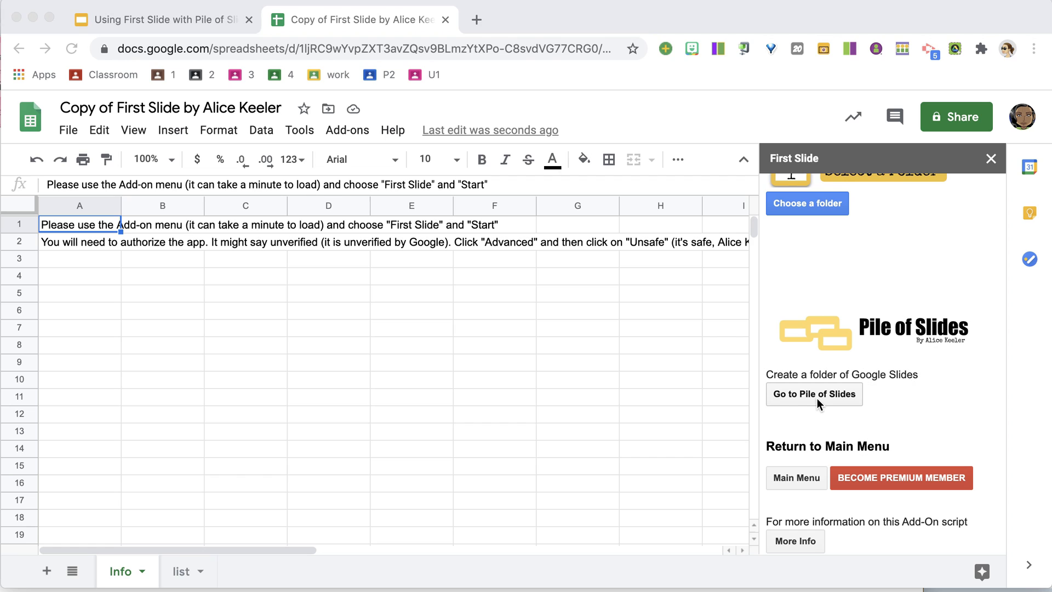
Switch the sidebar to Pile of Slides, show the roster list sheet, and select cell A2
click(817, 397)
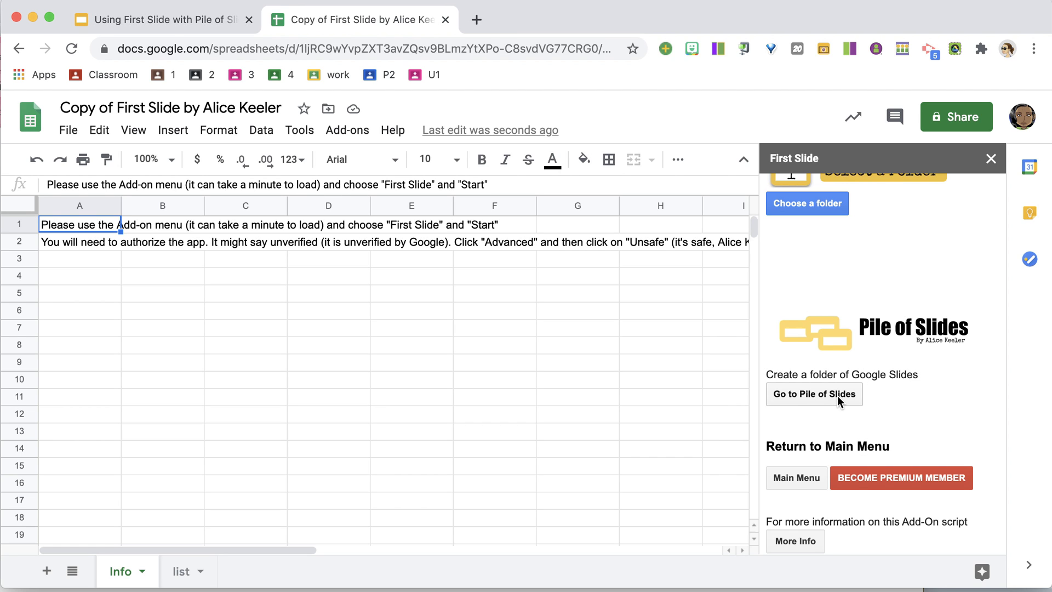
click(837, 395)
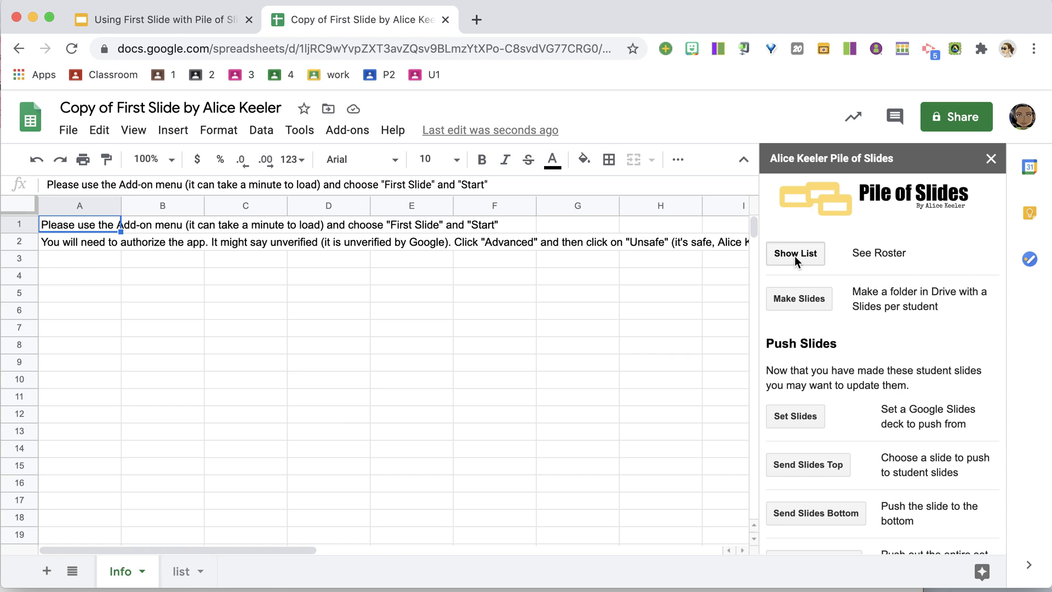
click(800, 254)
click(636, 380)
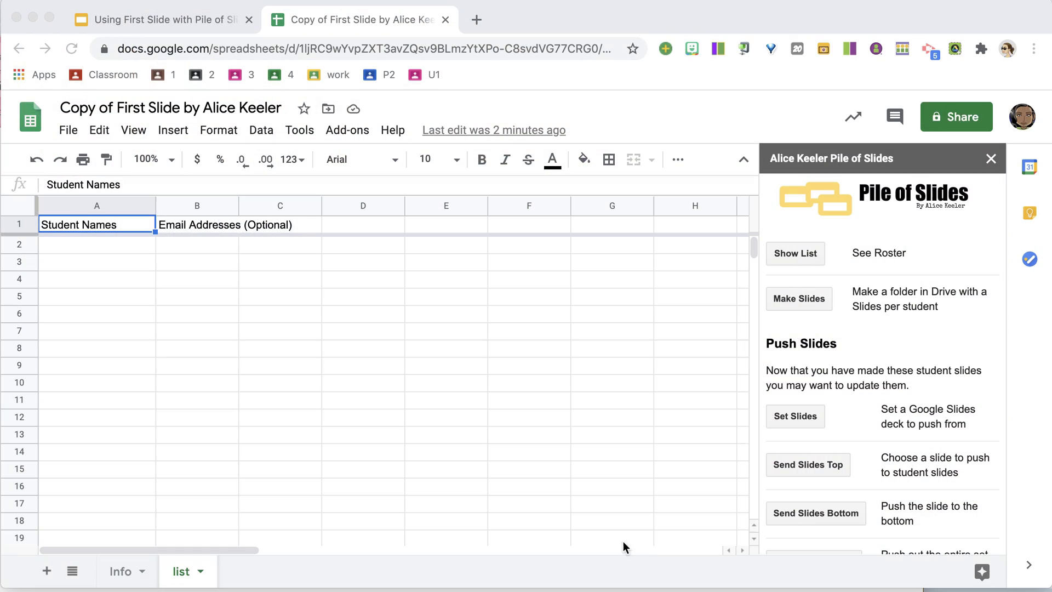
click(127, 251)
Enter Group 1 through Group 5 in cells A2:A6 under Student Names
text(Group 1)
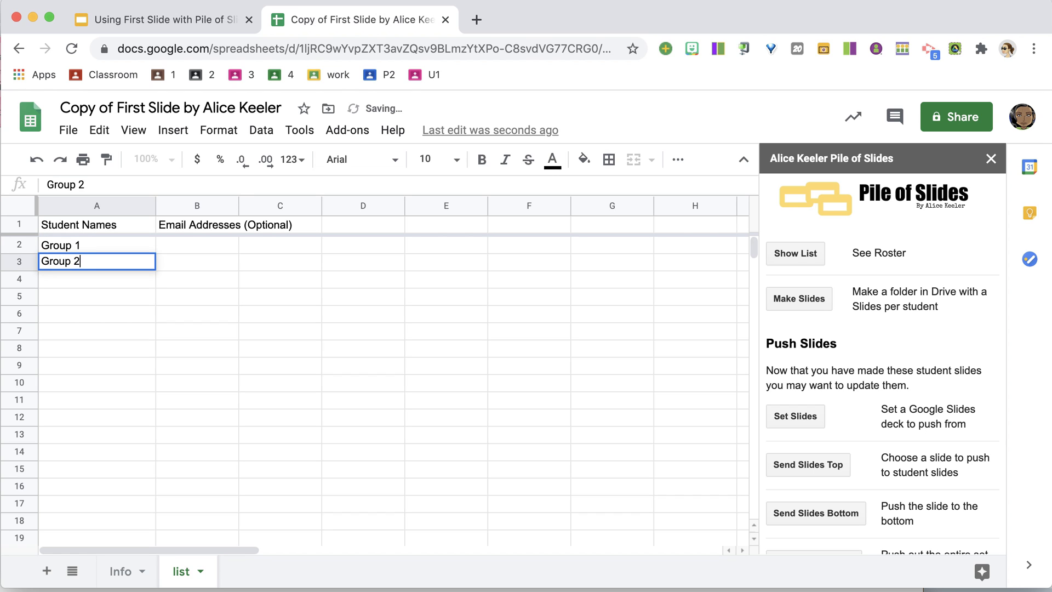
key(Return)
text(Group 4)
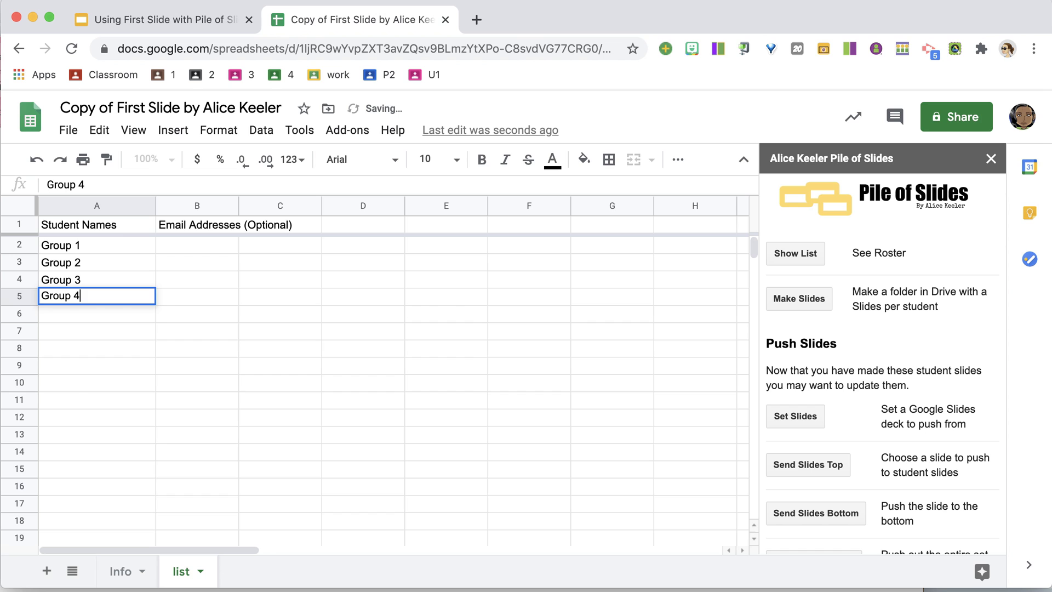
key(Return)
text(Group 5)
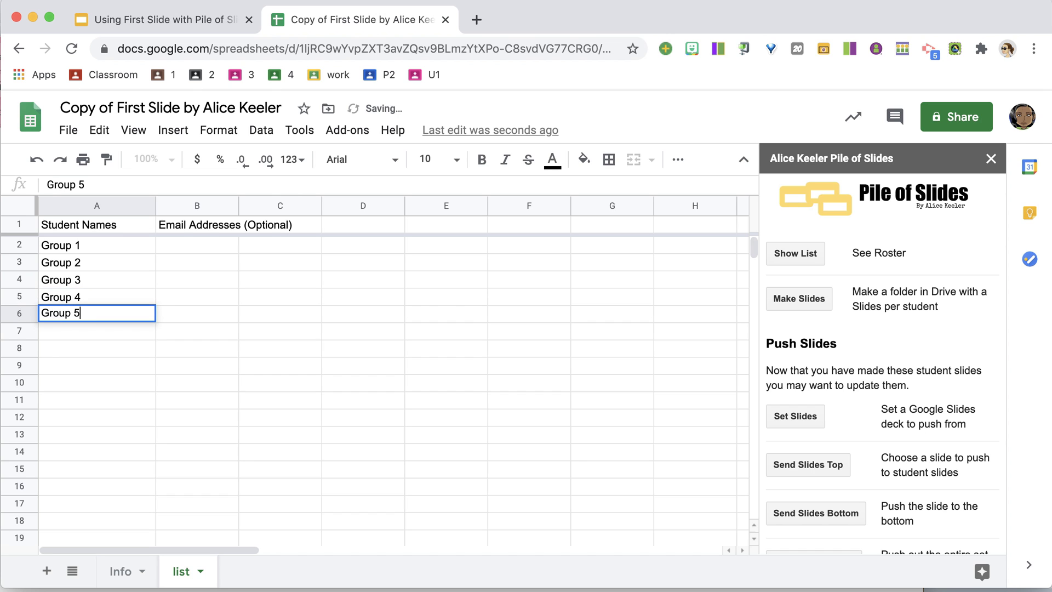
key(Return)
Fill the email cells B2:B6 yellow and make a Slides deck for each group
drag(208, 251, 210, 310)
click(581, 160)
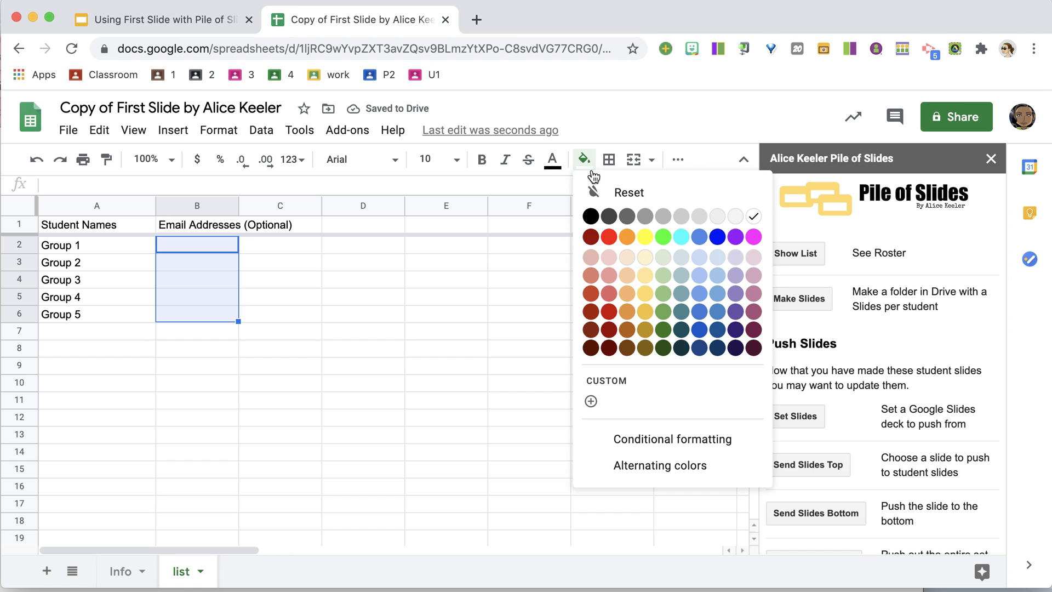
click(646, 241)
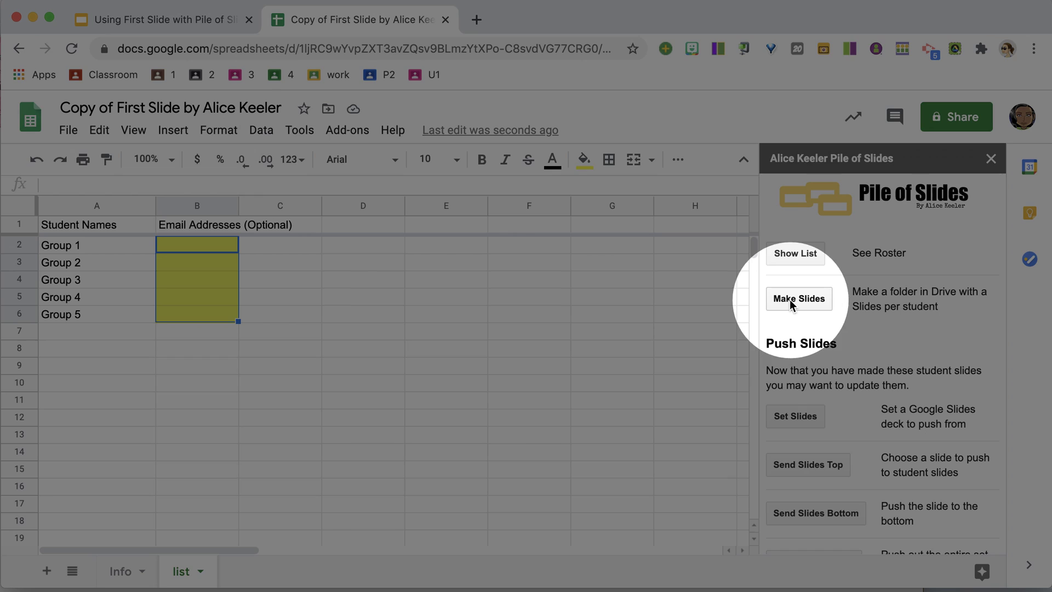
click(791, 300)
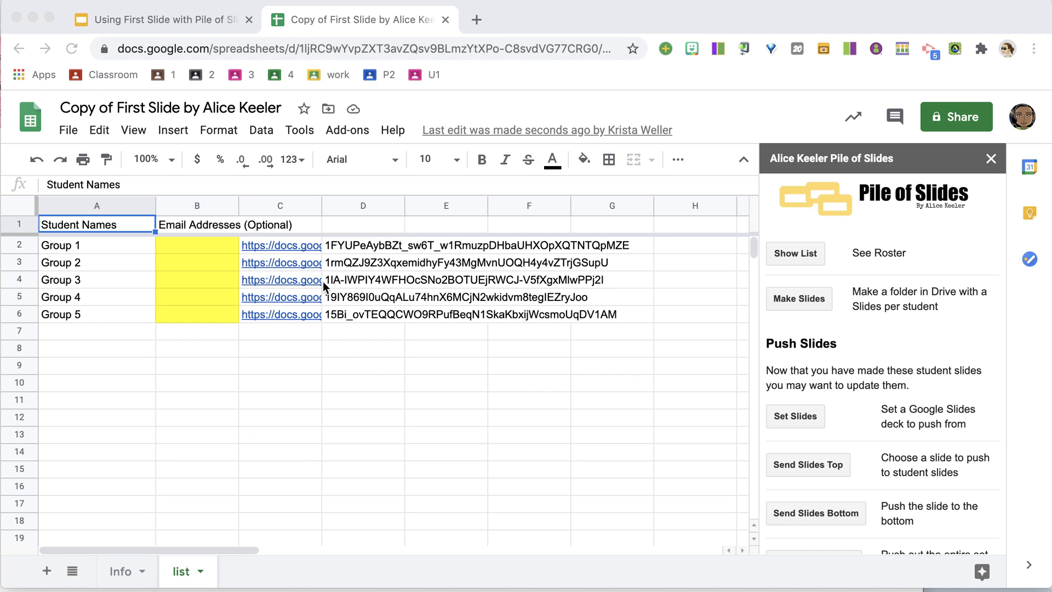
Open the Group 1 deck from column C to check it, then return to the lesson presentation
click(300, 314)
mouse_move(295, 245)
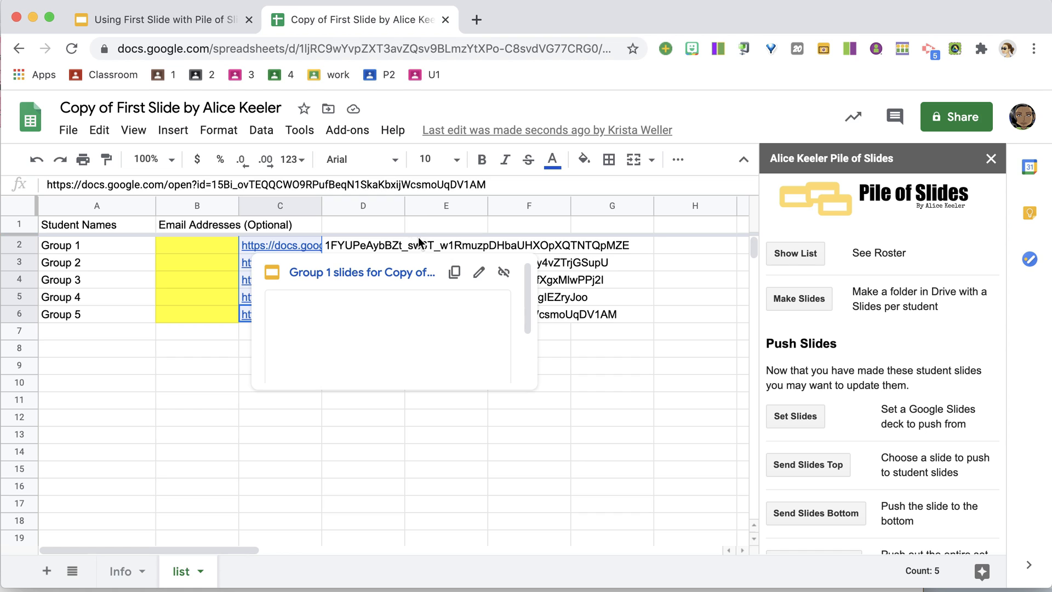
click(358, 272)
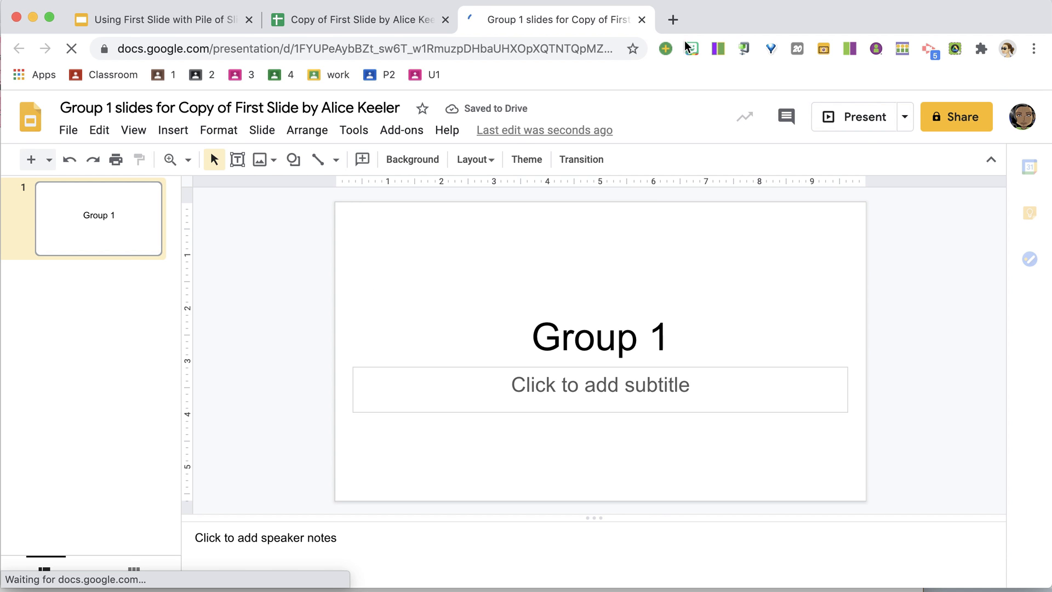
click(641, 20)
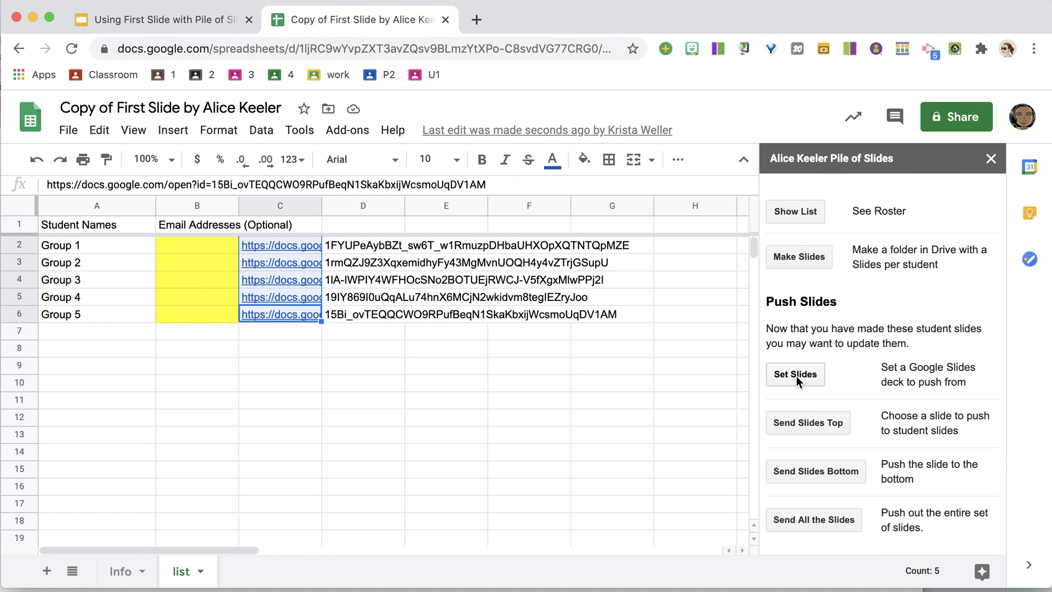
click(799, 377)
click(170, 22)
Copy the lesson presentation's URL and set it as the Pile of Slides push source
click(130, 216)
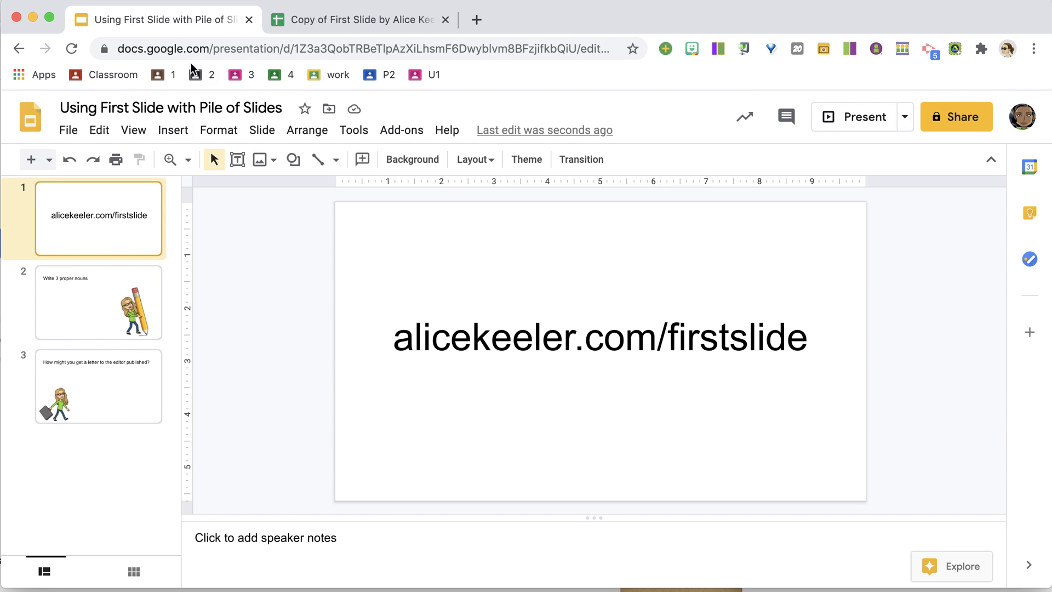
click(199, 43)
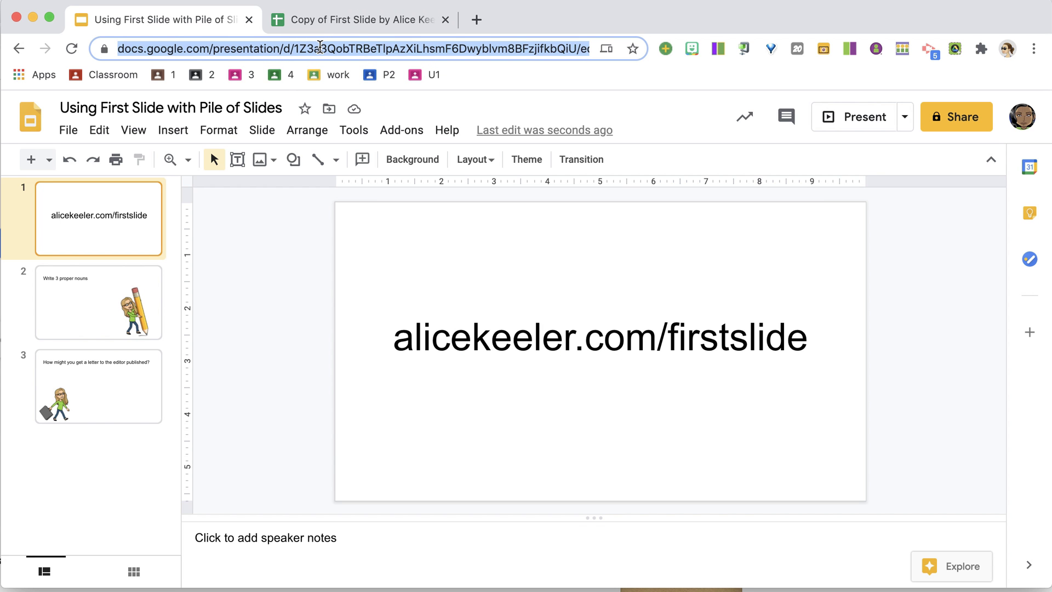
click(356, 19)
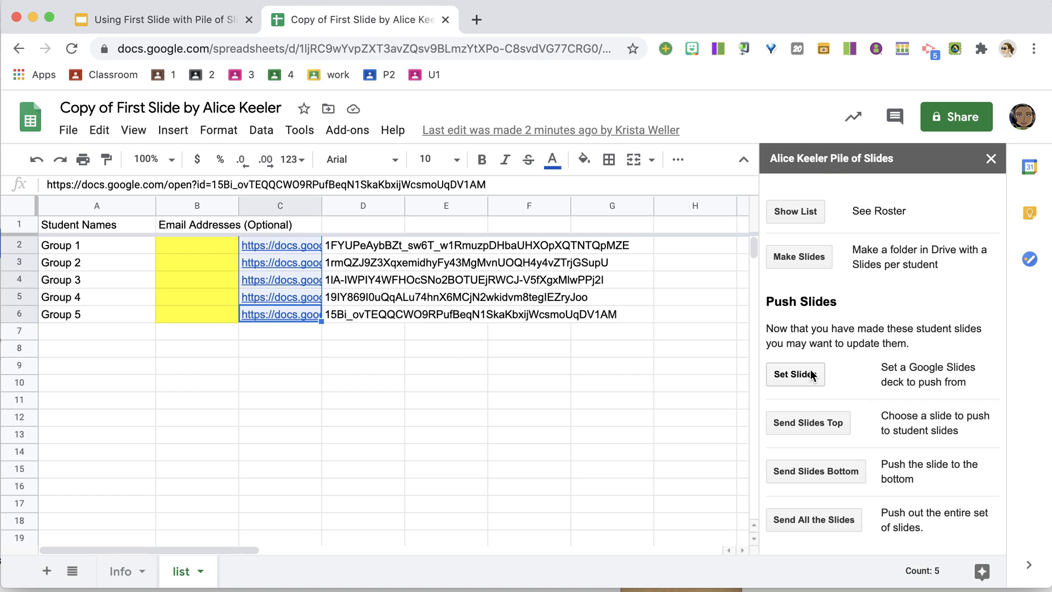
click(803, 375)
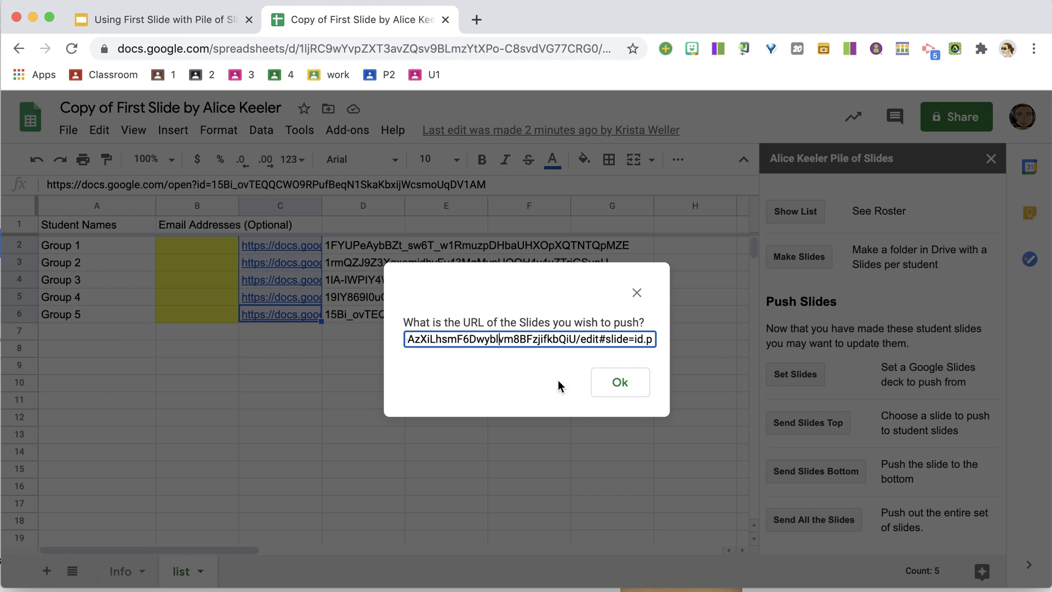
click(629, 390)
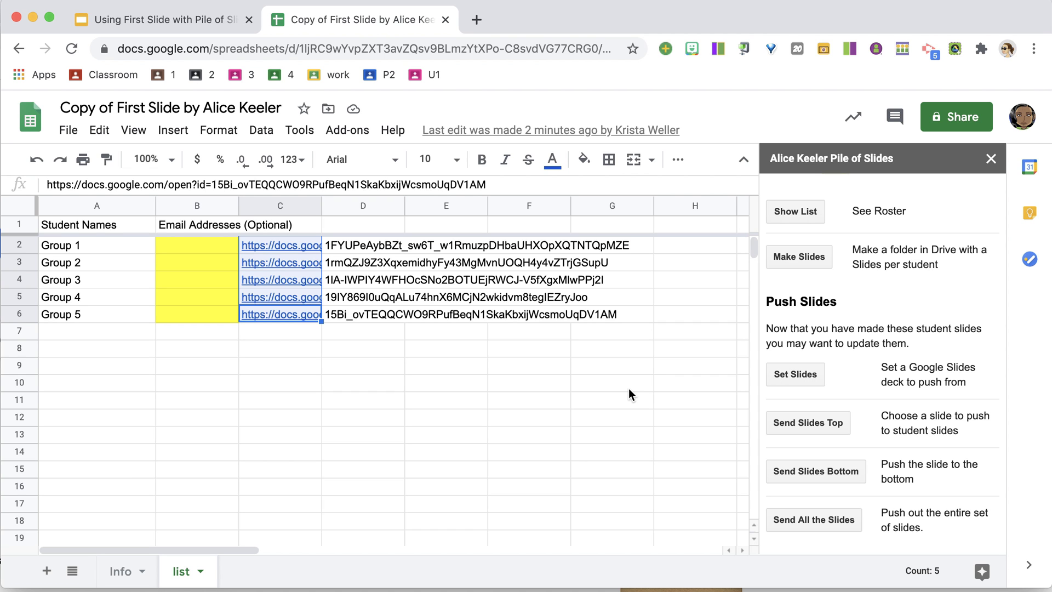
scroll(811, 451, down, 1)
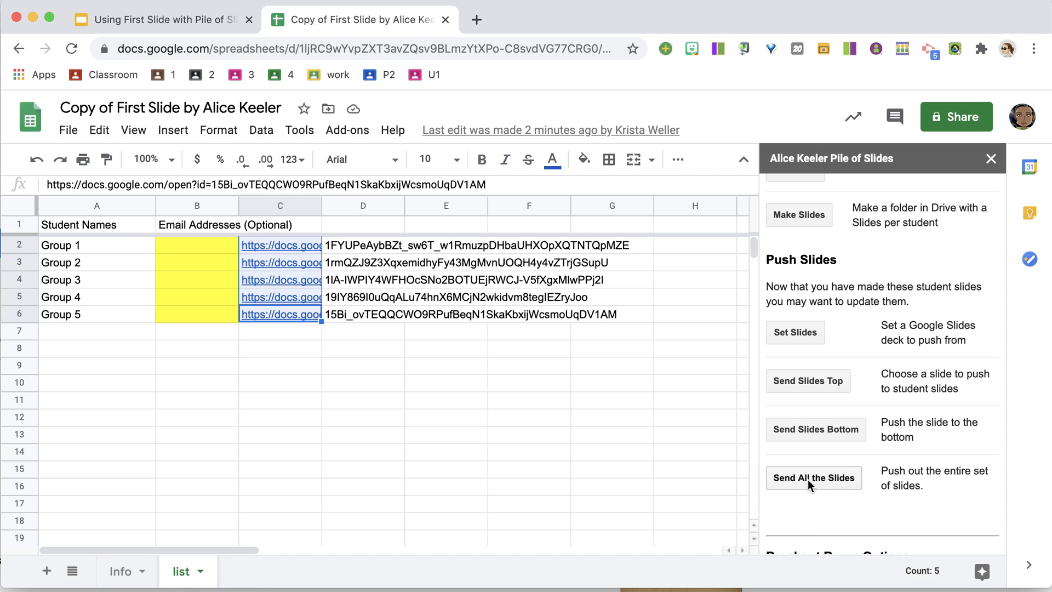
Send all the lesson slides to every group deck, then open Group 3's deck link
click(808, 479)
click(808, 481)
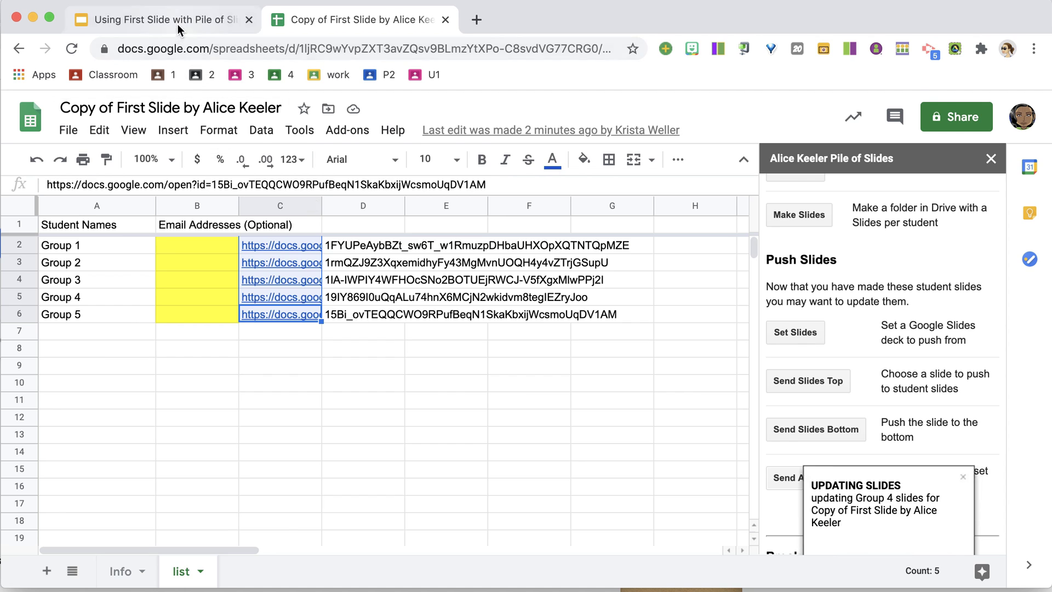
click(159, 19)
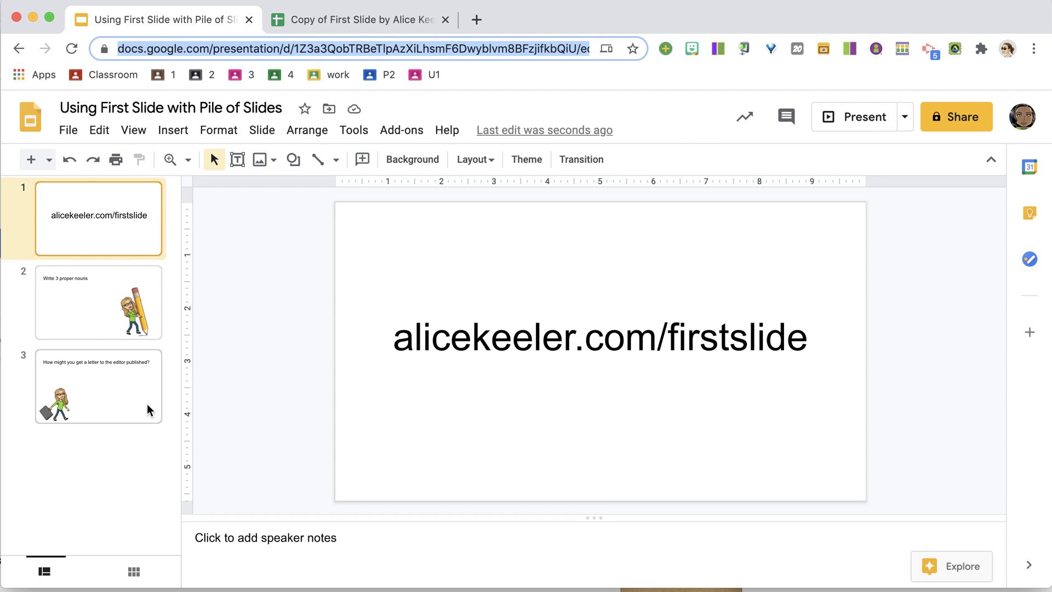
click(340, 19)
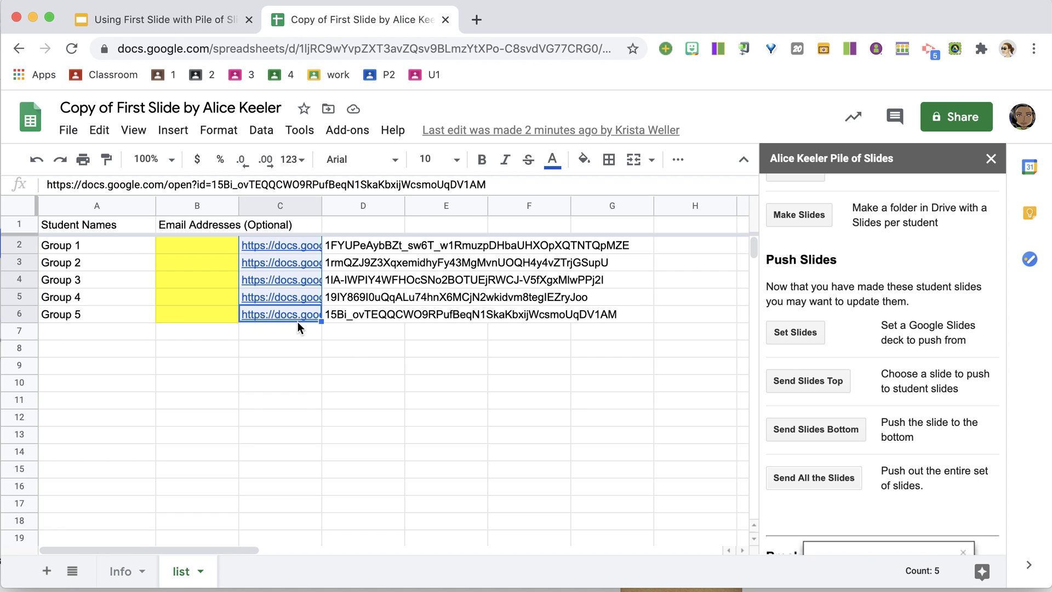
click(290, 281)
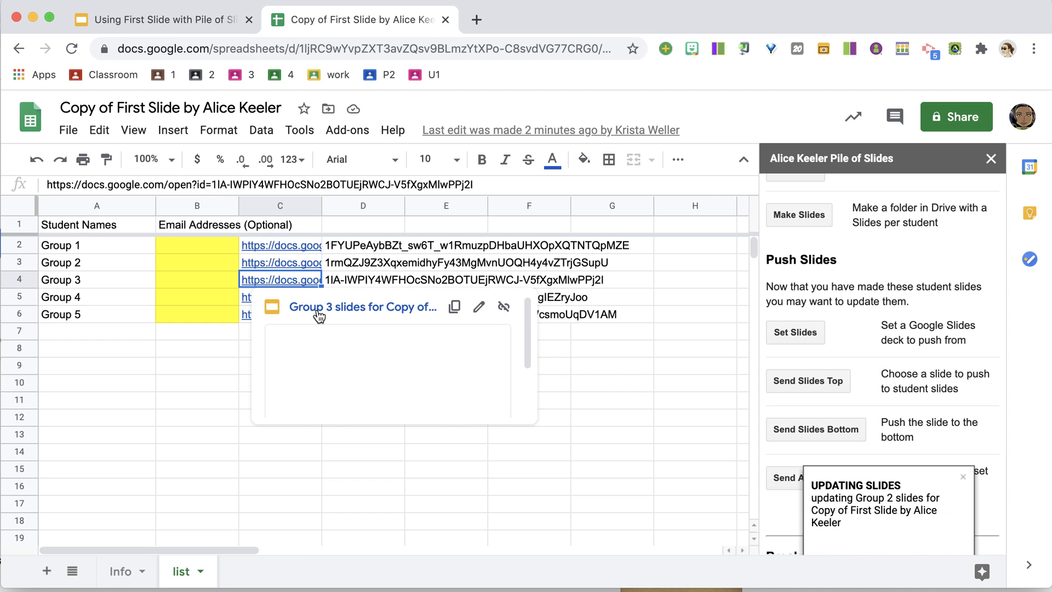
click(317, 308)
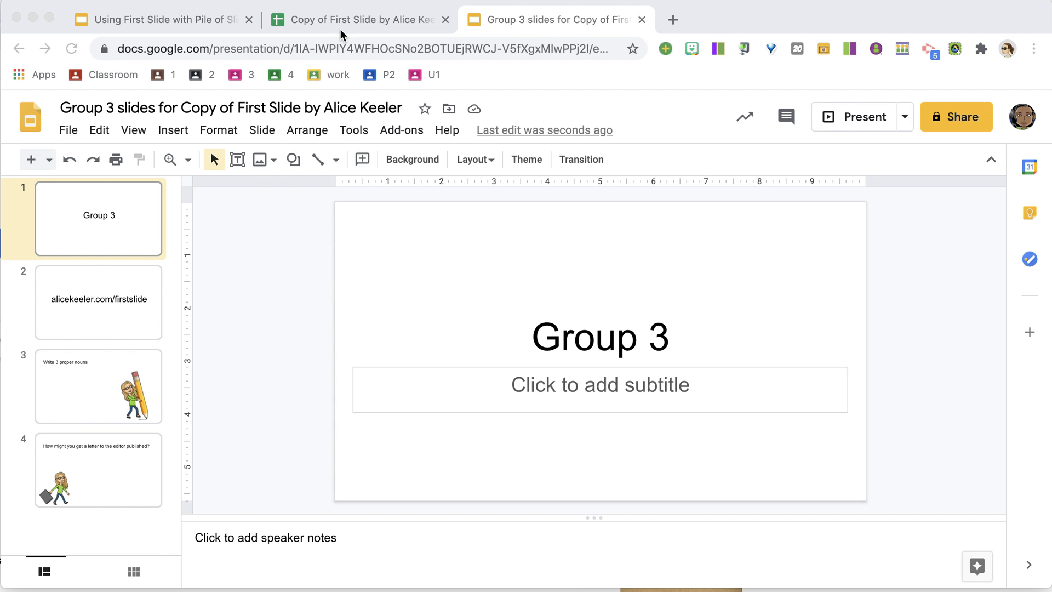
Check slides 3 and 4 in the Group 1 deck, then return to the roster spreadsheet
click(342, 22)
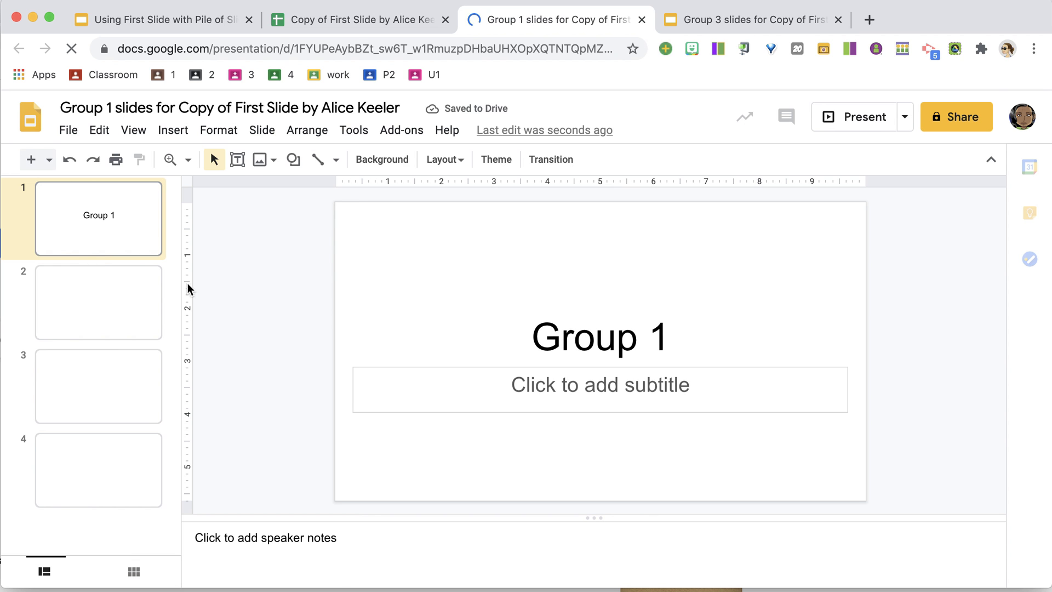
click(112, 404)
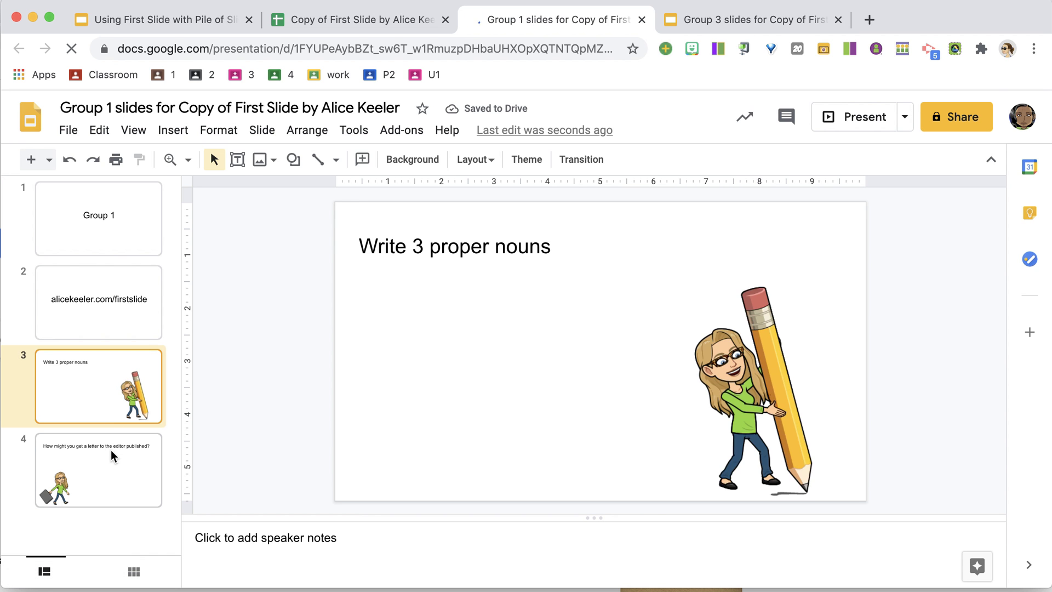
click(112, 449)
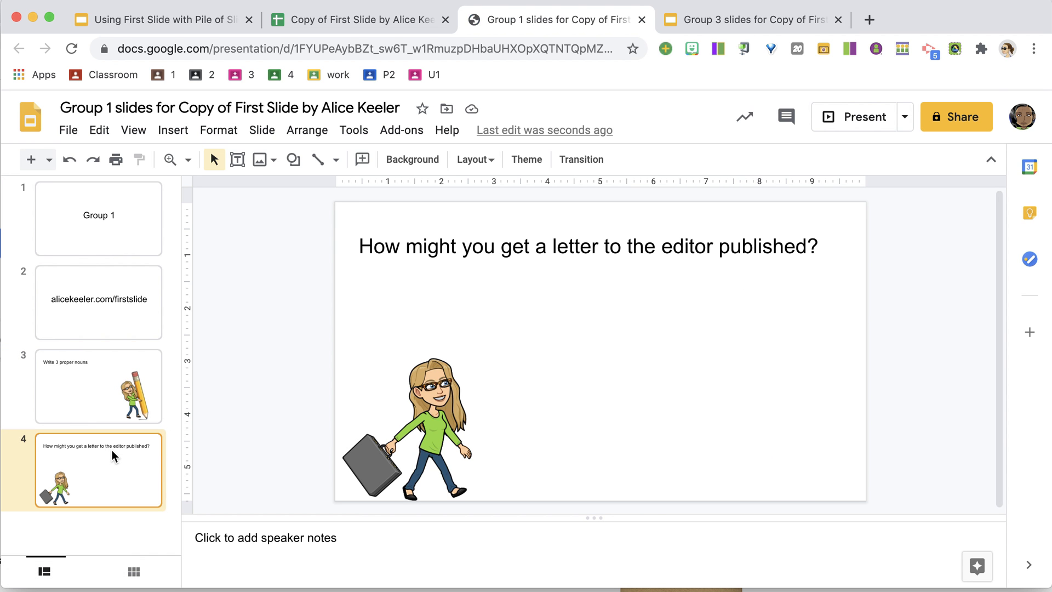
click(362, 19)
scroll(914, 455, down, 5)
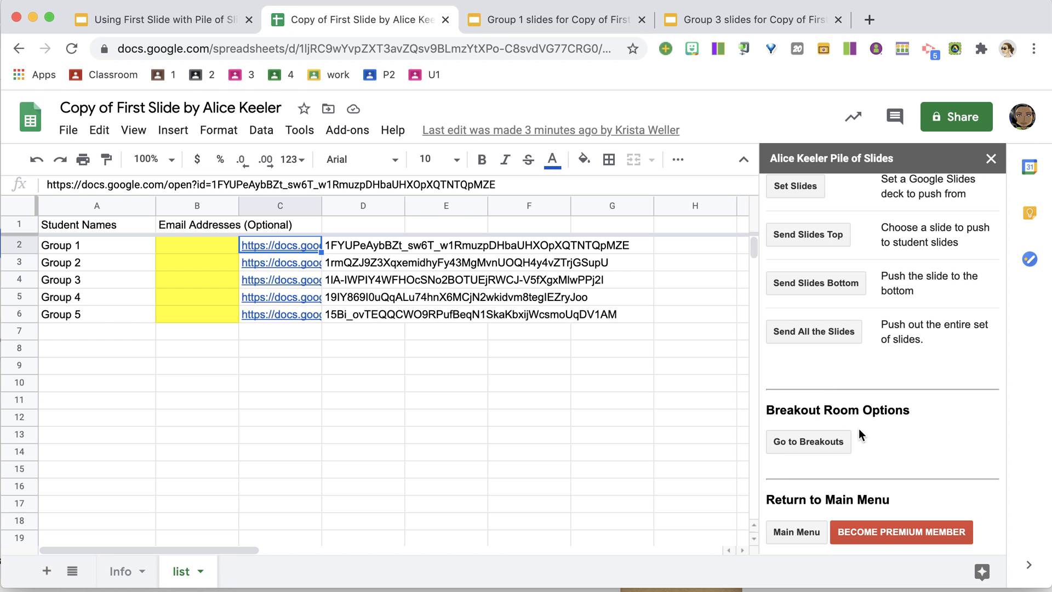
Open the Pile of Slides breakout options and generate a shareable spreadsheet link for students
click(824, 440)
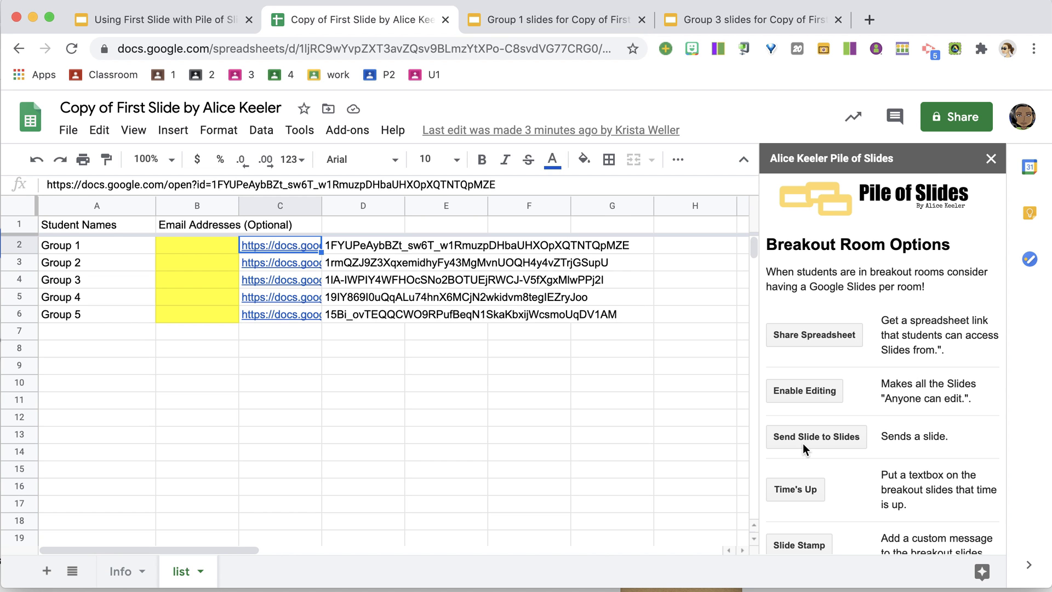
scroll(810, 342, down, 1)
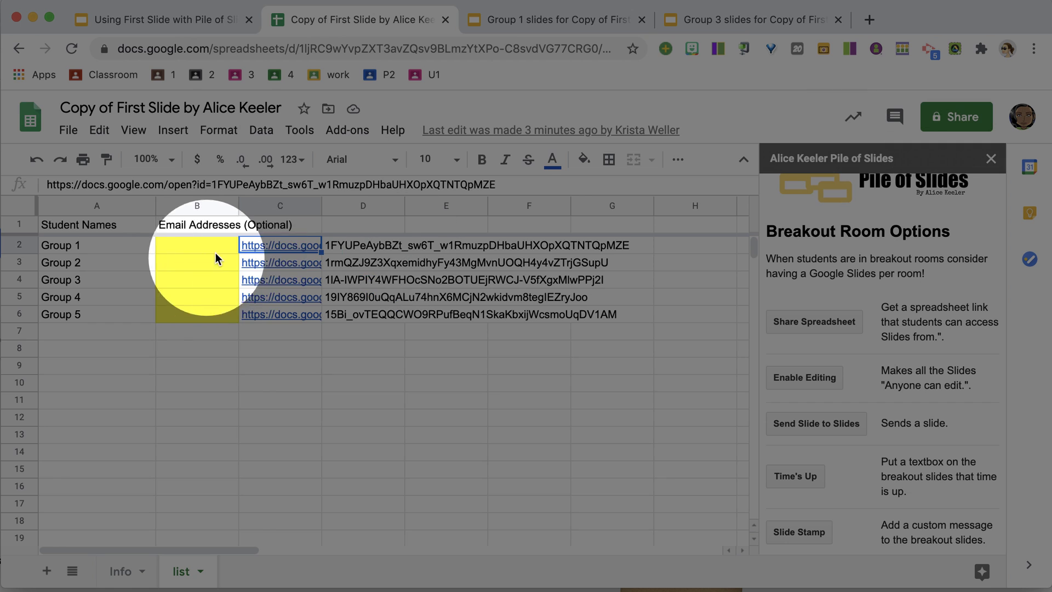
mouse_move(266, 284)
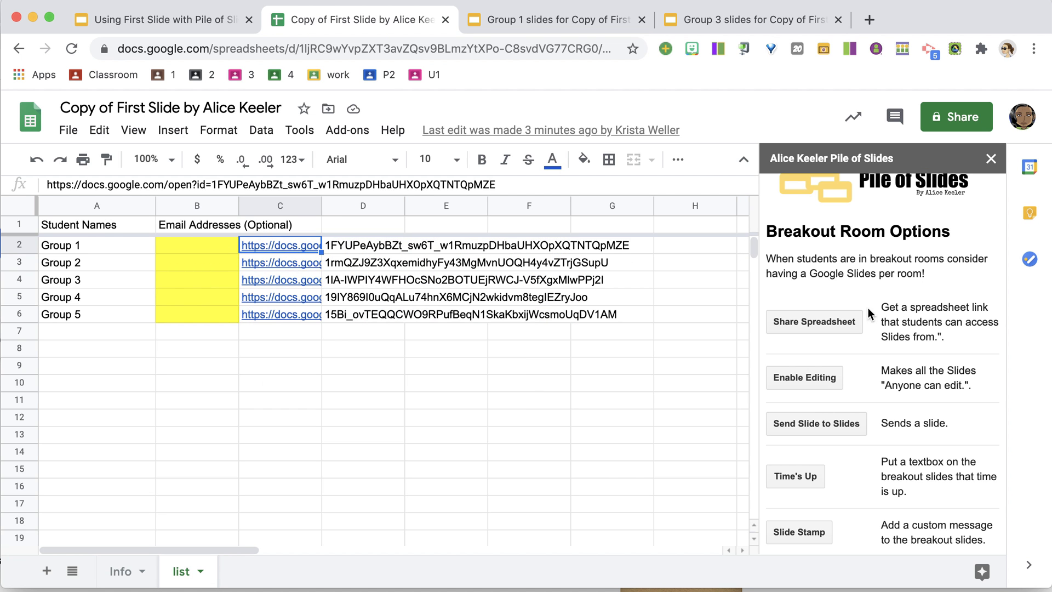
click(827, 323)
mouse_move(280, 316)
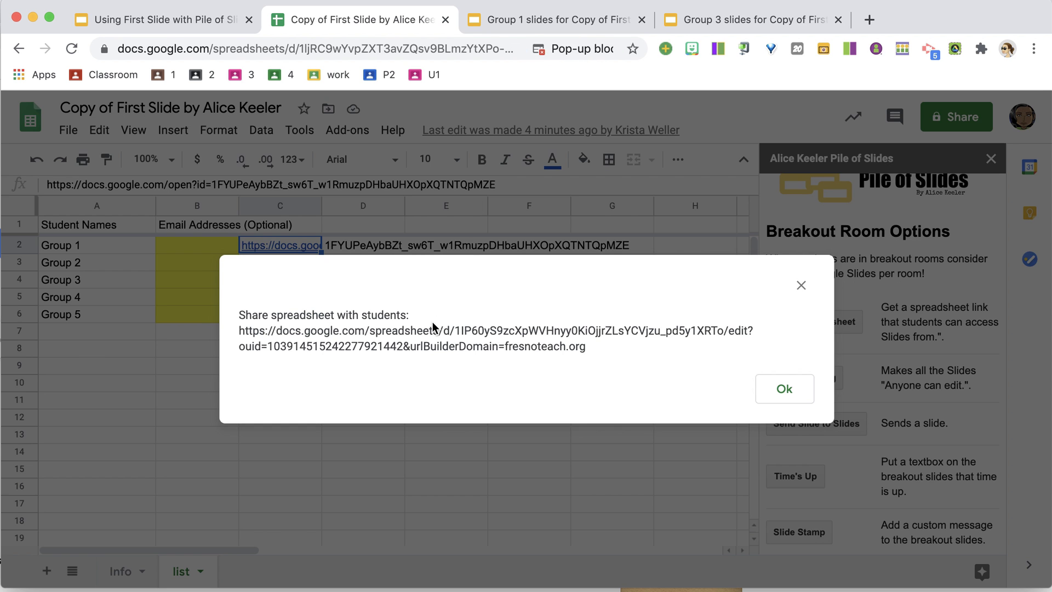
Copy the student spreadsheet share link, then open the Breakout Room Slides spreadsheet
drag(593, 351, 460, 346)
triple_click(460, 346)
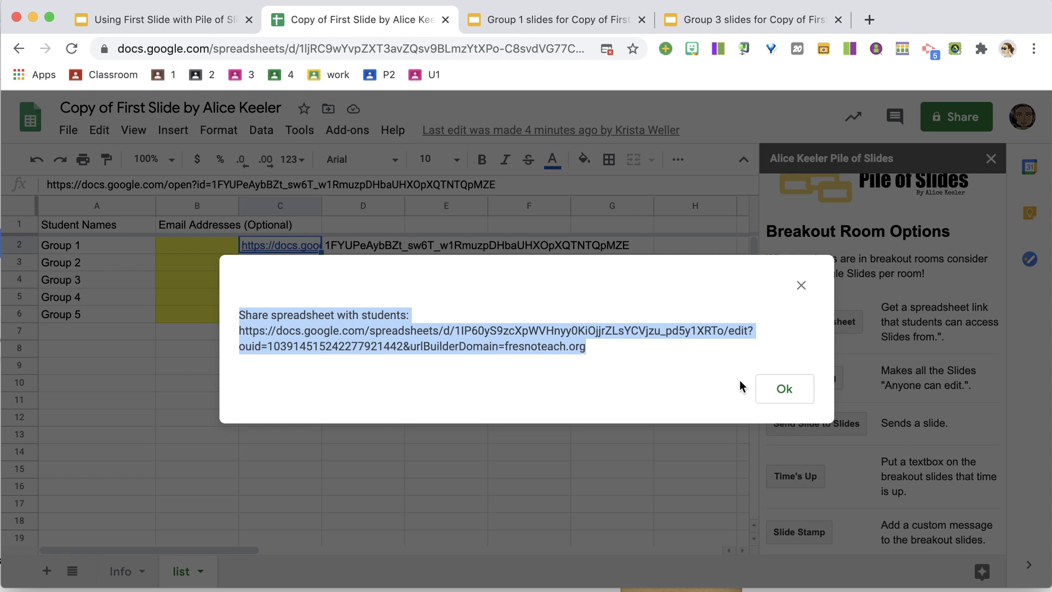
click(774, 386)
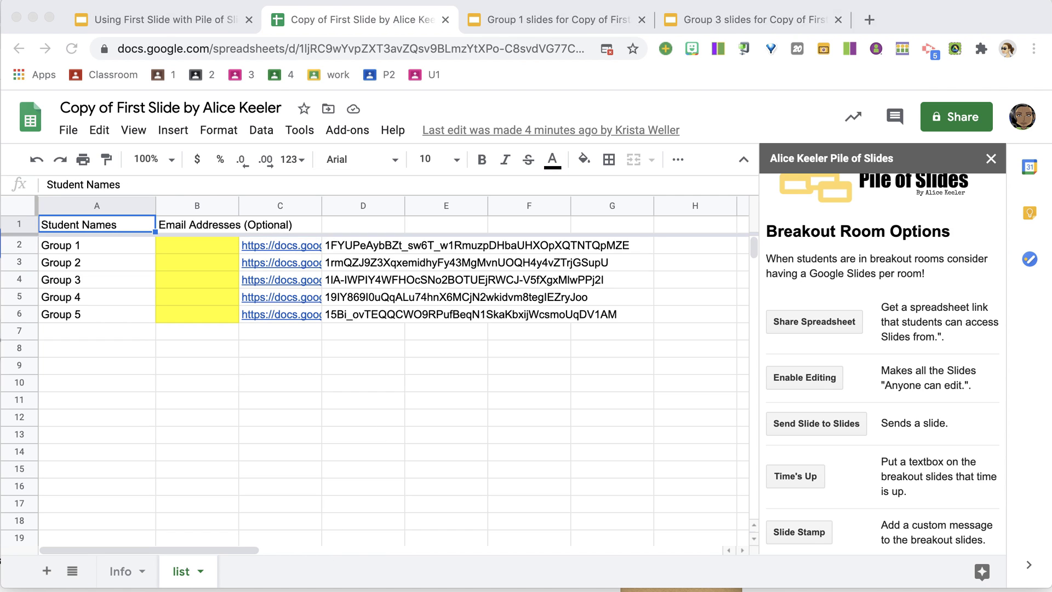
click(890, 22)
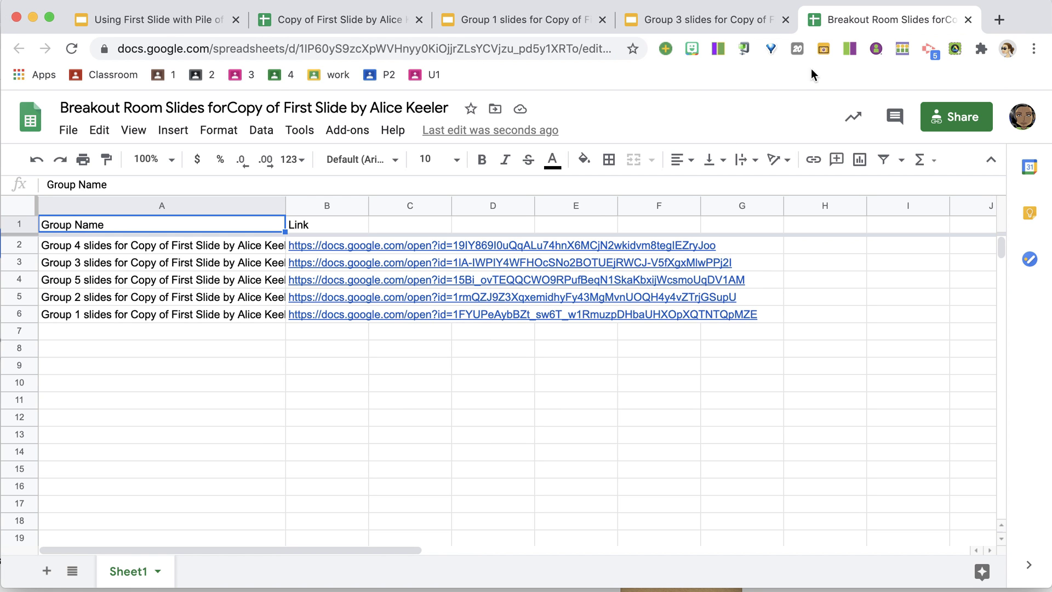
Copy the Breakout Room Slides view-only link and check the Group 4 and Group 2 deck links
drag(196, 243, 192, 314)
drag(305, 241, 311, 313)
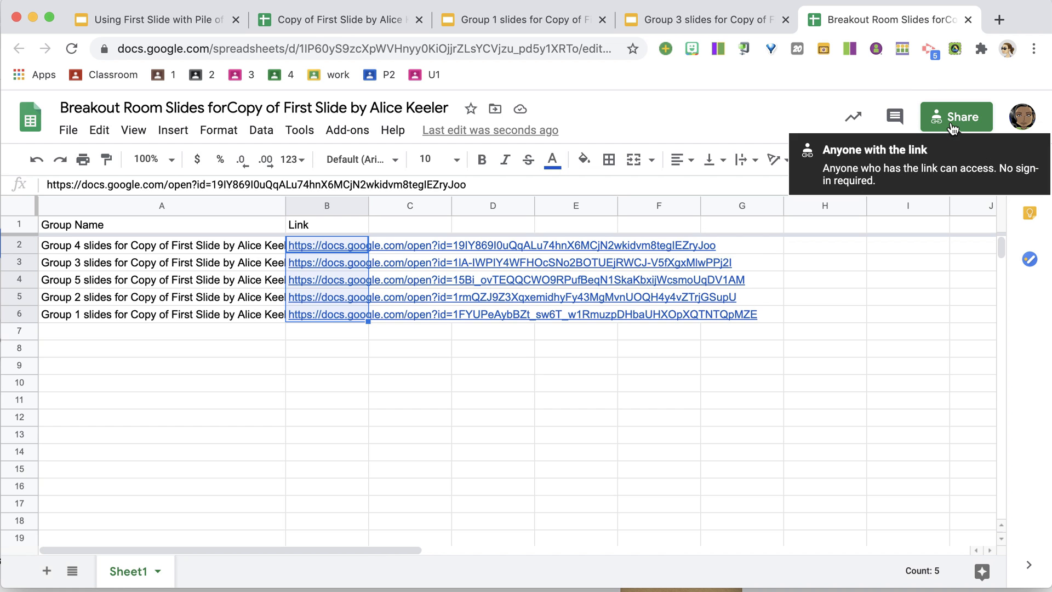
click(952, 125)
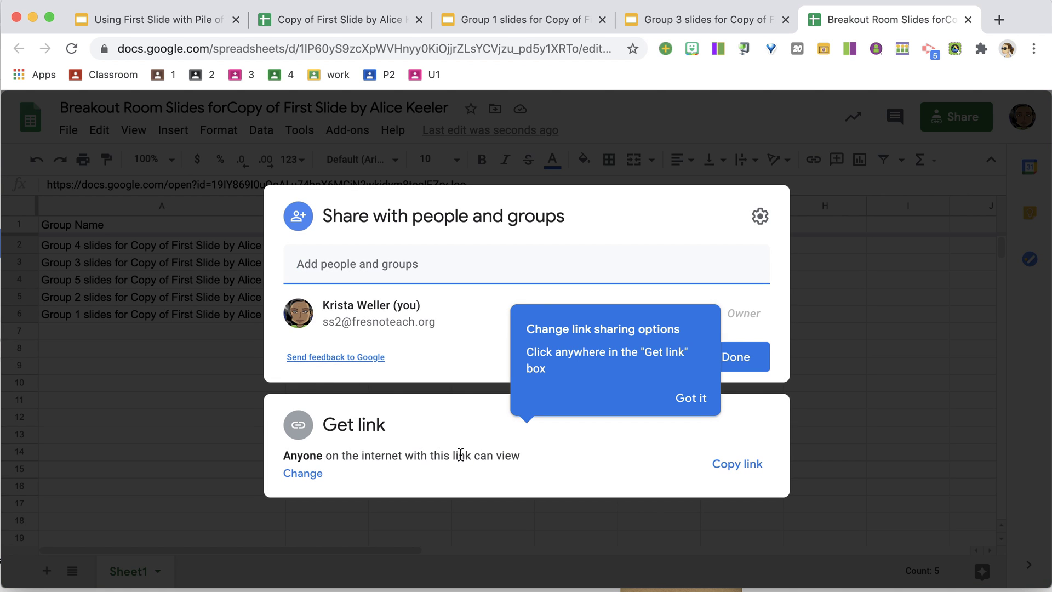
click(730, 471)
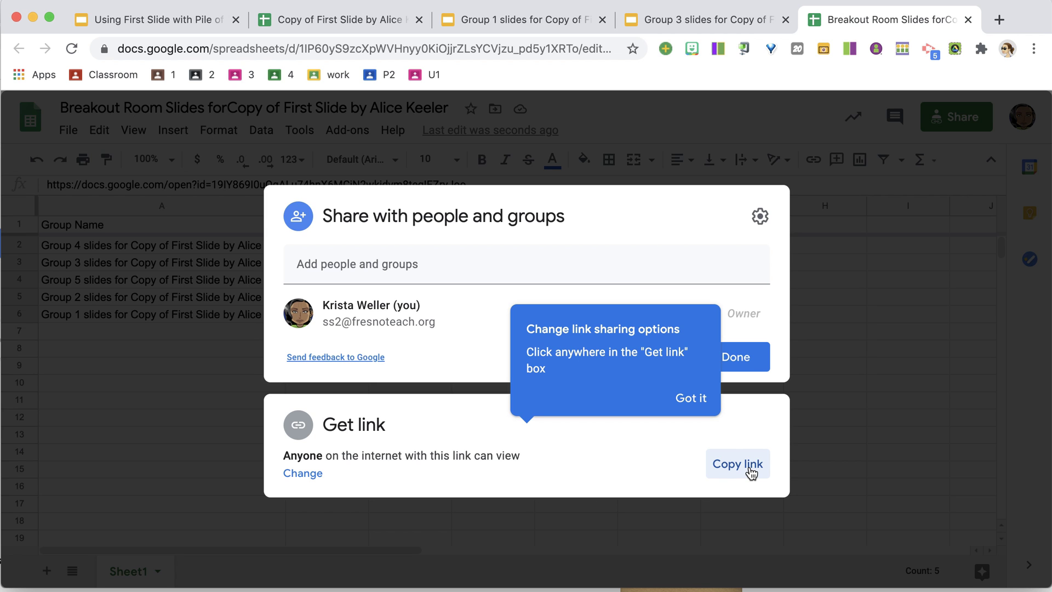
click(113, 418)
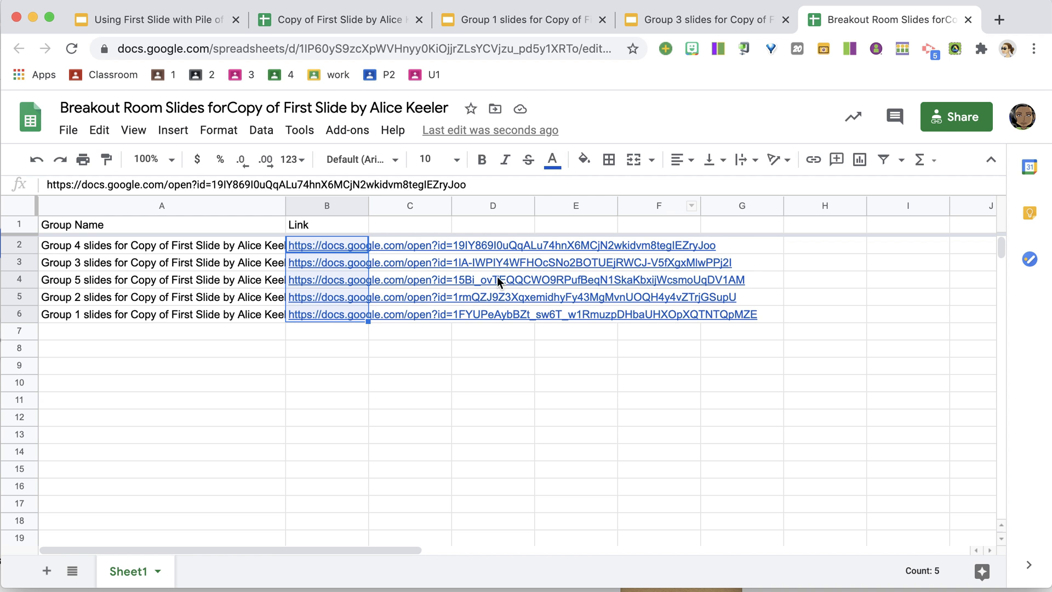
click(294, 247)
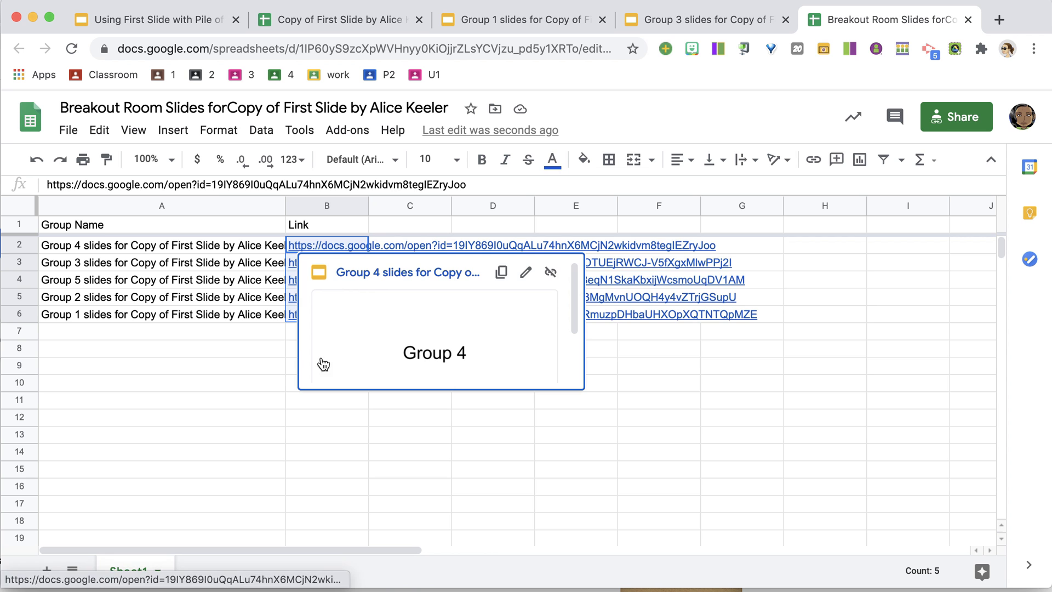
click(293, 297)
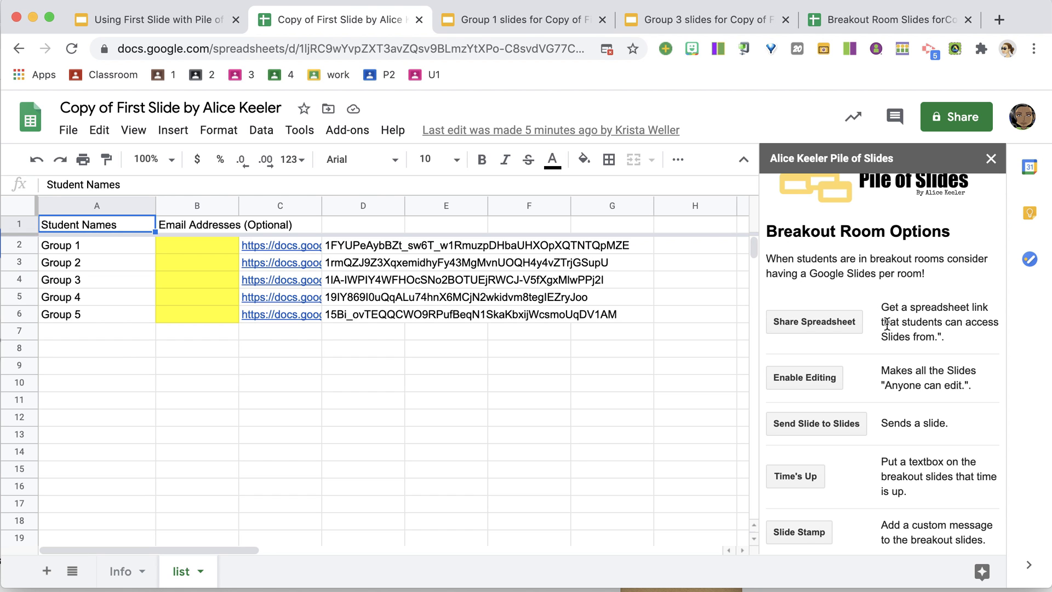
Enable editing so anyone with the link can edit all group decks, then view Group 1's deck
scroll(887, 323, down, 1)
click(804, 353)
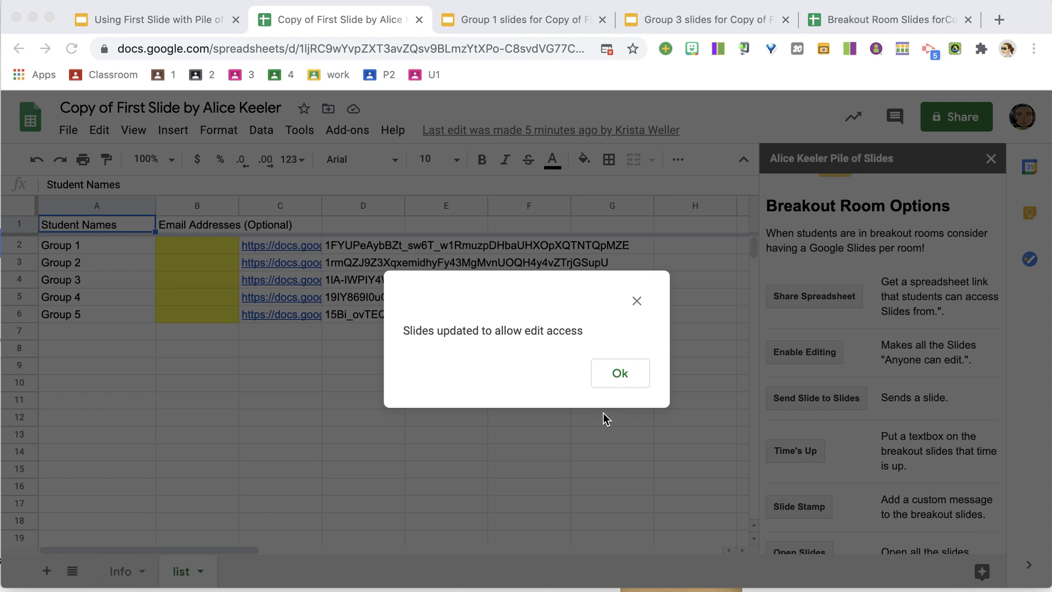
click(619, 375)
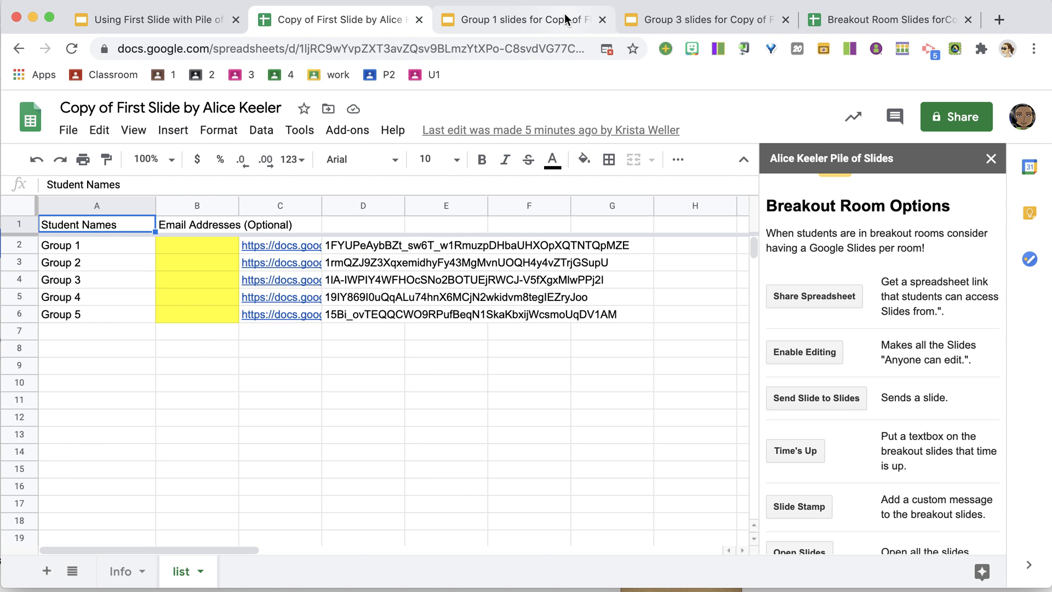
click(564, 16)
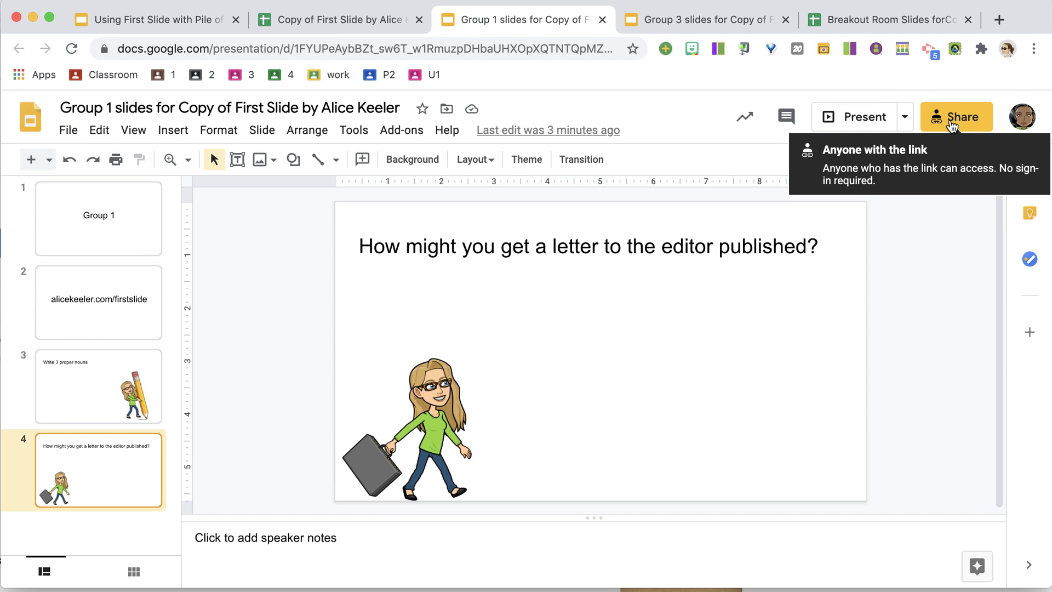
Confirm Group 1's deck link grants Editor access, then follow the Group 5 deck link
click(951, 125)
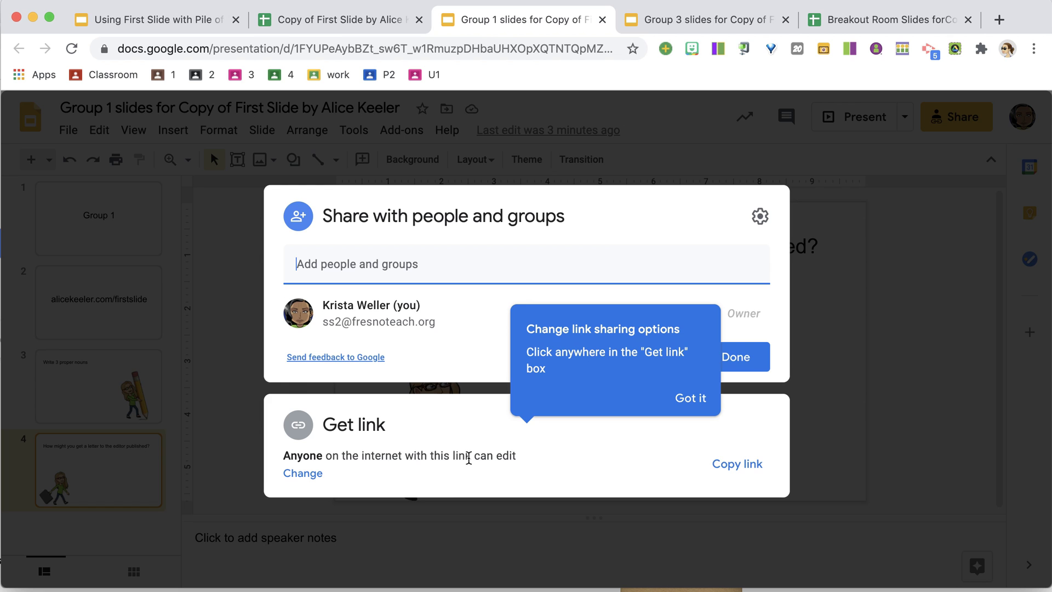
drag(519, 464, 474, 459)
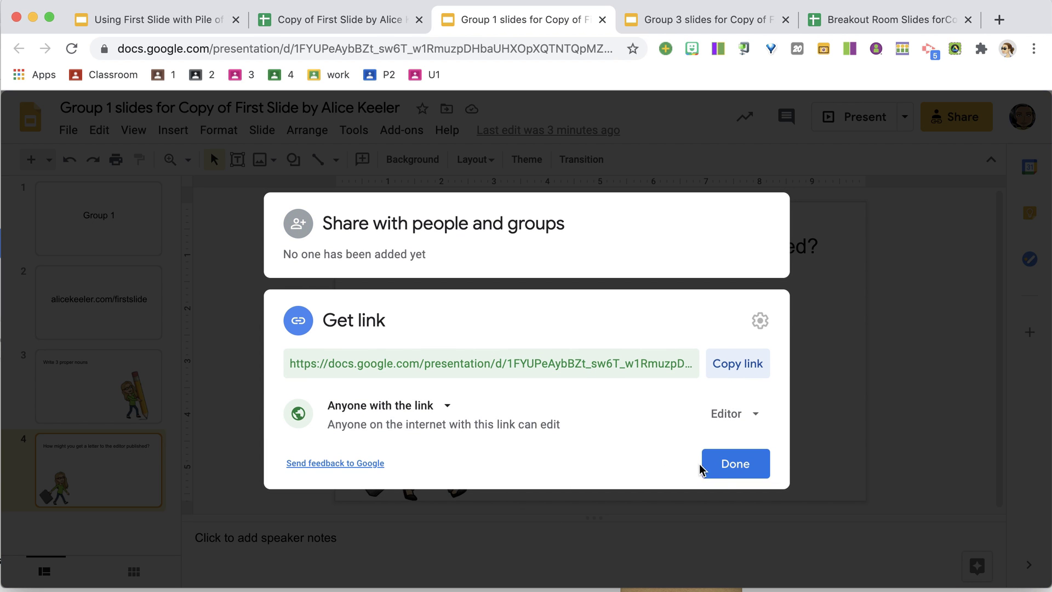
click(724, 473)
click(863, 24)
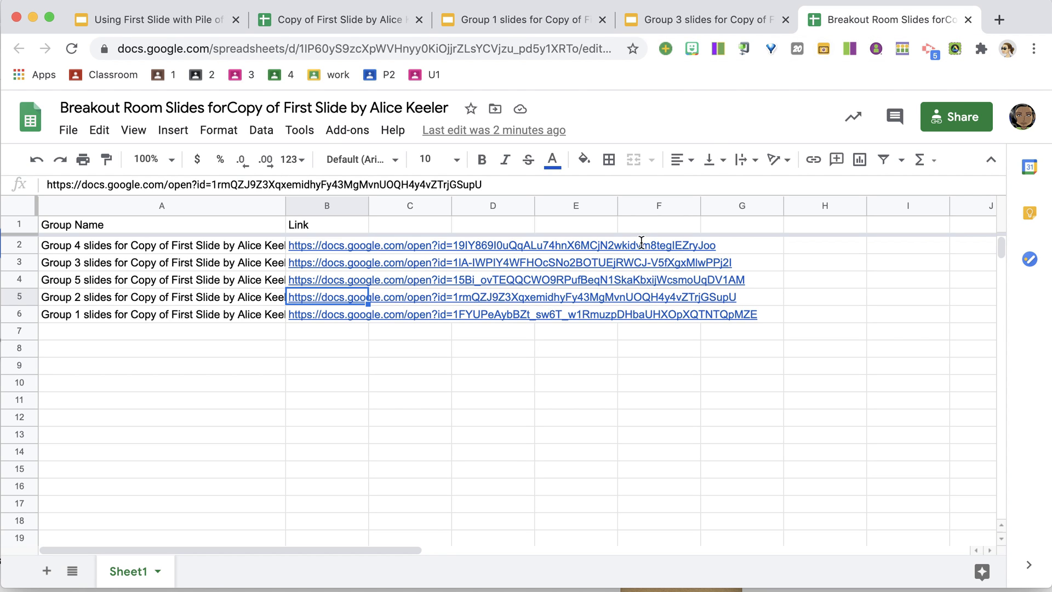
click(349, 279)
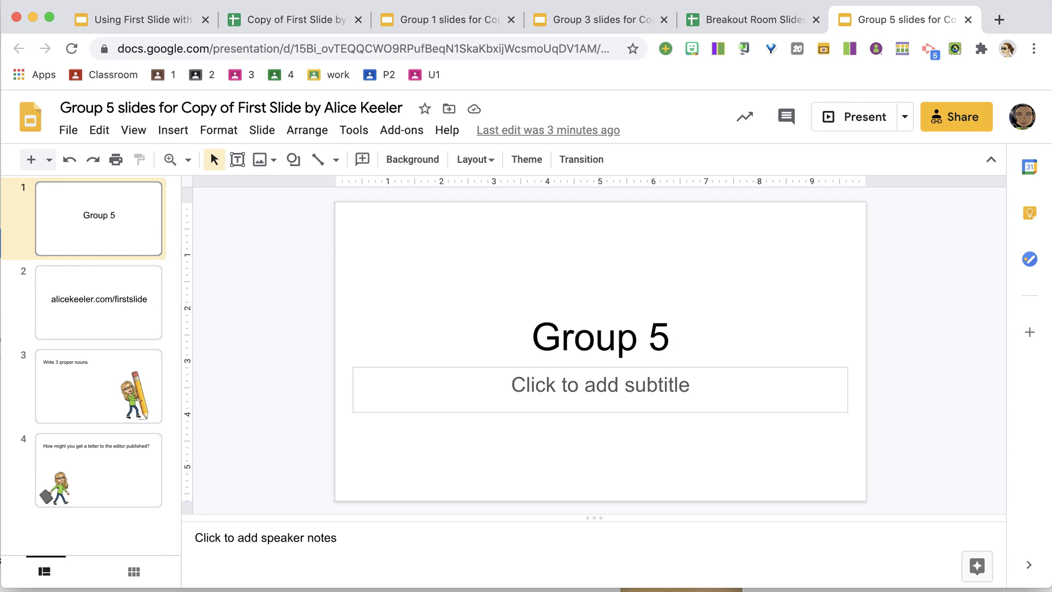
Display slide 4, 'Discuss why grammar is important', in the Using First Slide with Pile of Slides deck
key(super+2)
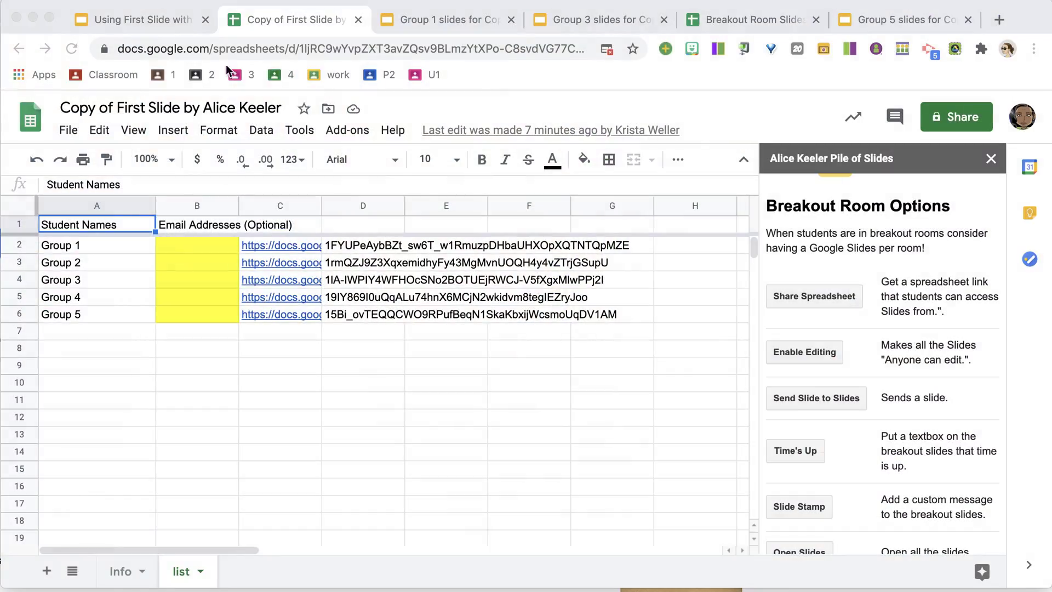
click(156, 21)
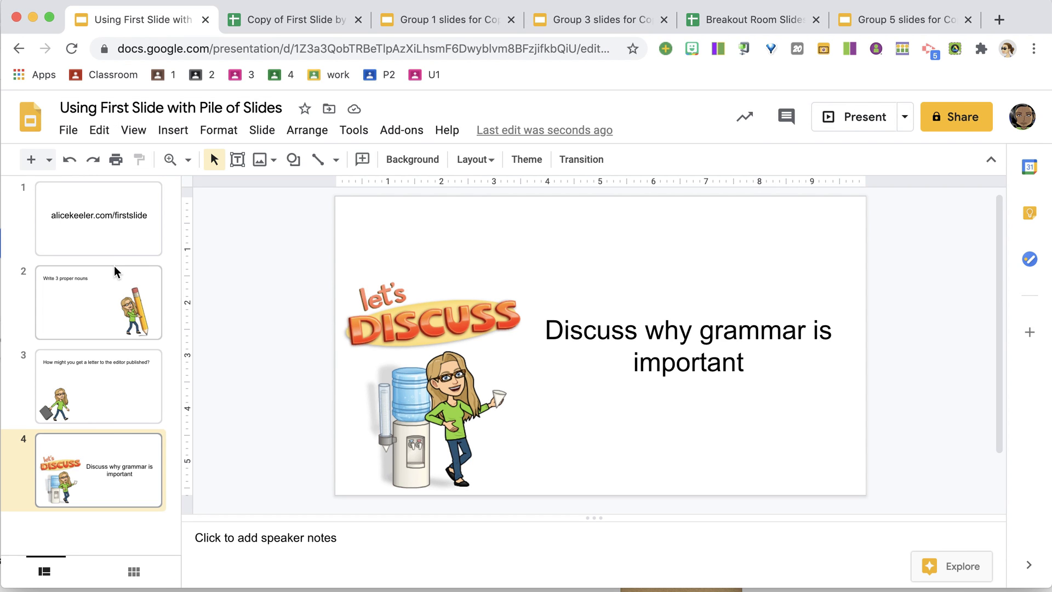
click(110, 456)
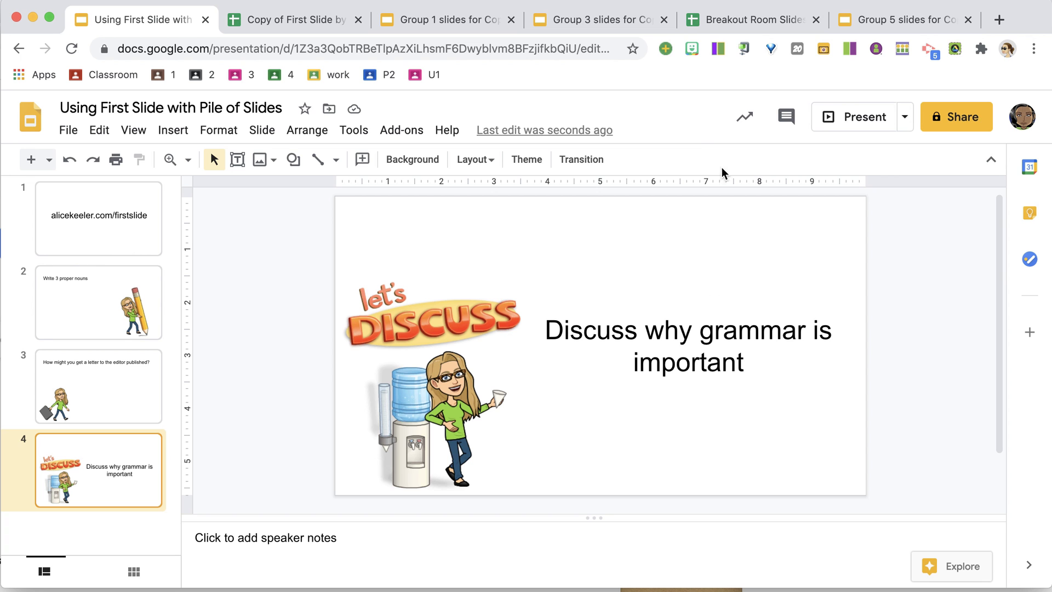
click(279, 20)
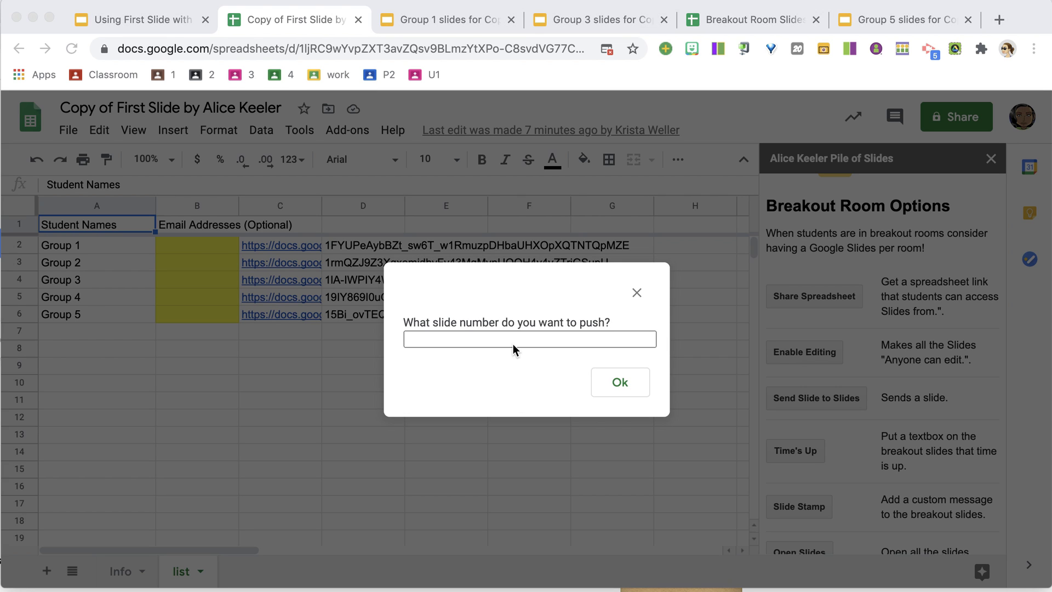
Push slide 4 to all group decks with Send Slide to Slides and acknowledge the update
click(512, 340)
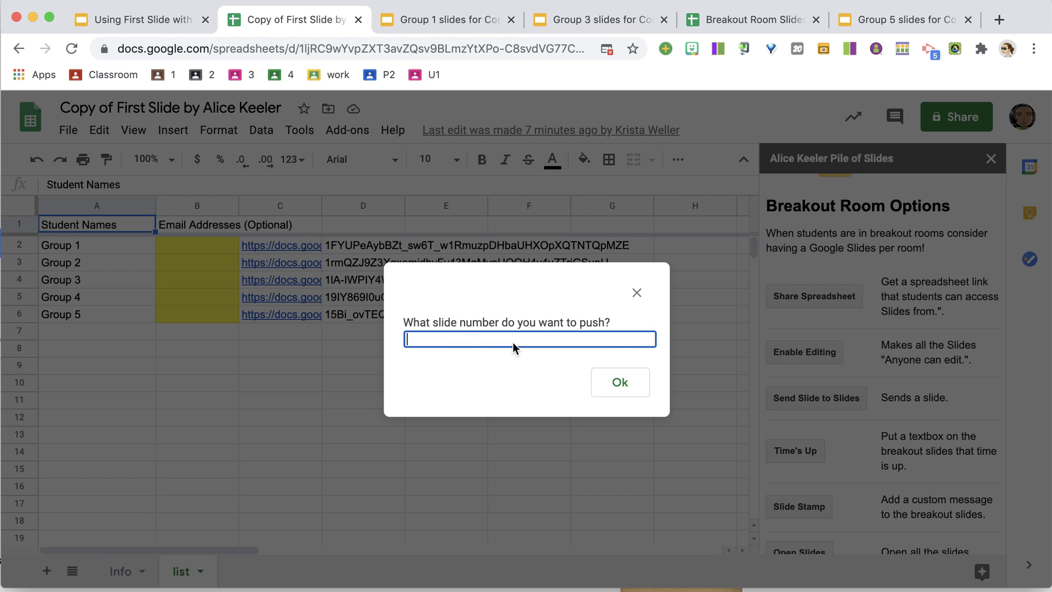
text(4)
click(639, 390)
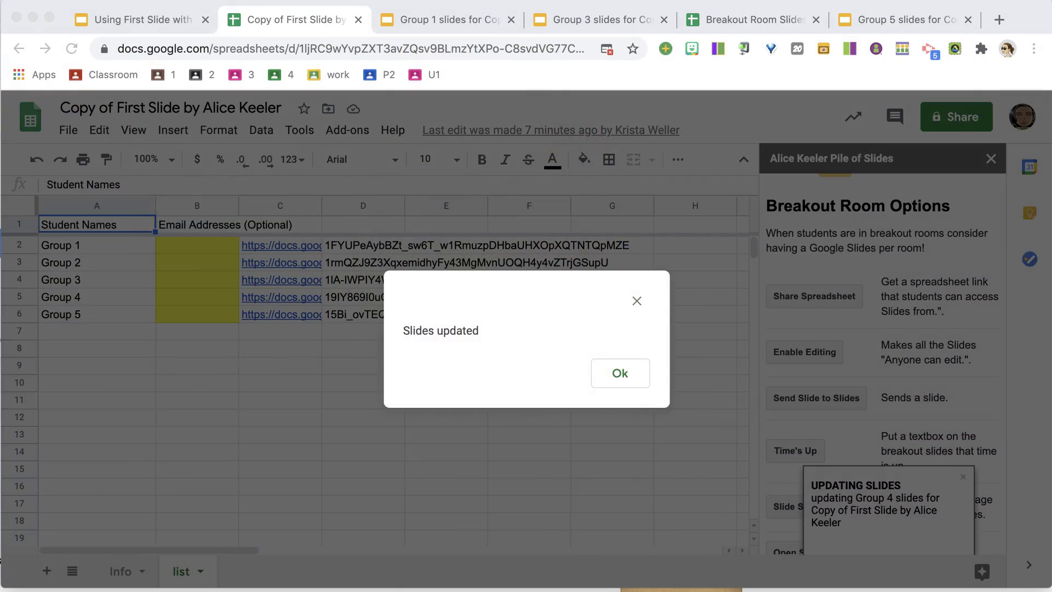
key(Return)
View slide 5 in the Group 1, Group 3 and Group 5 decks to confirm the grammar slide arrived
click(412, 20)
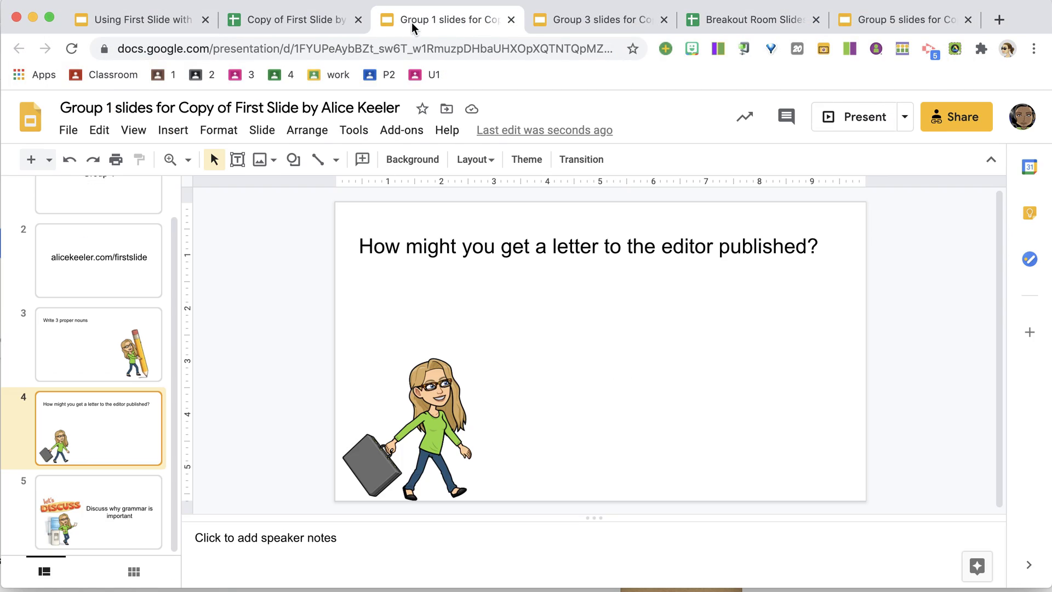
click(99, 498)
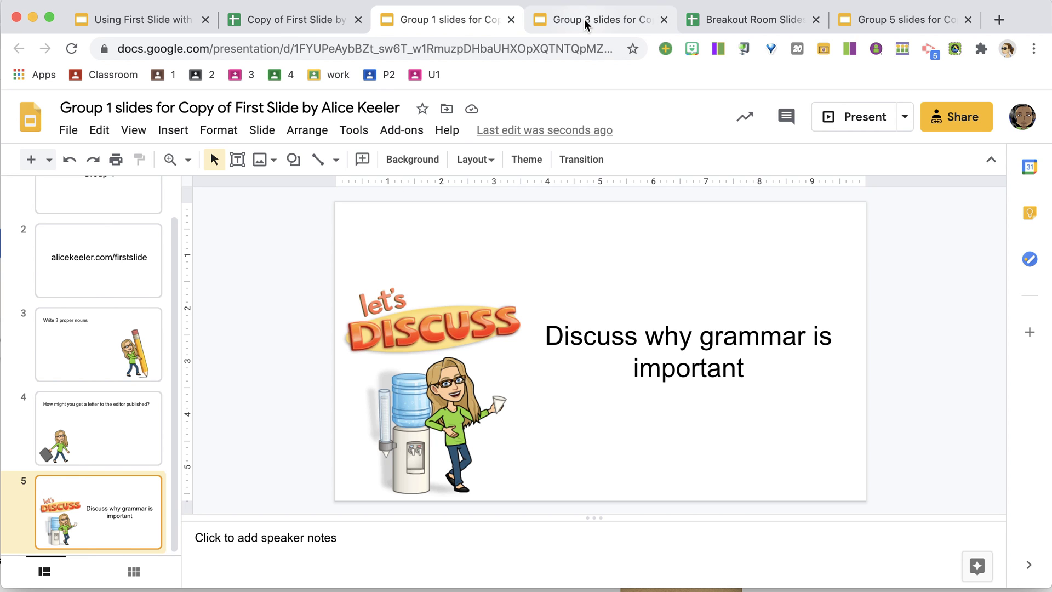
click(584, 19)
scroll(110, 432, down, 3)
click(110, 506)
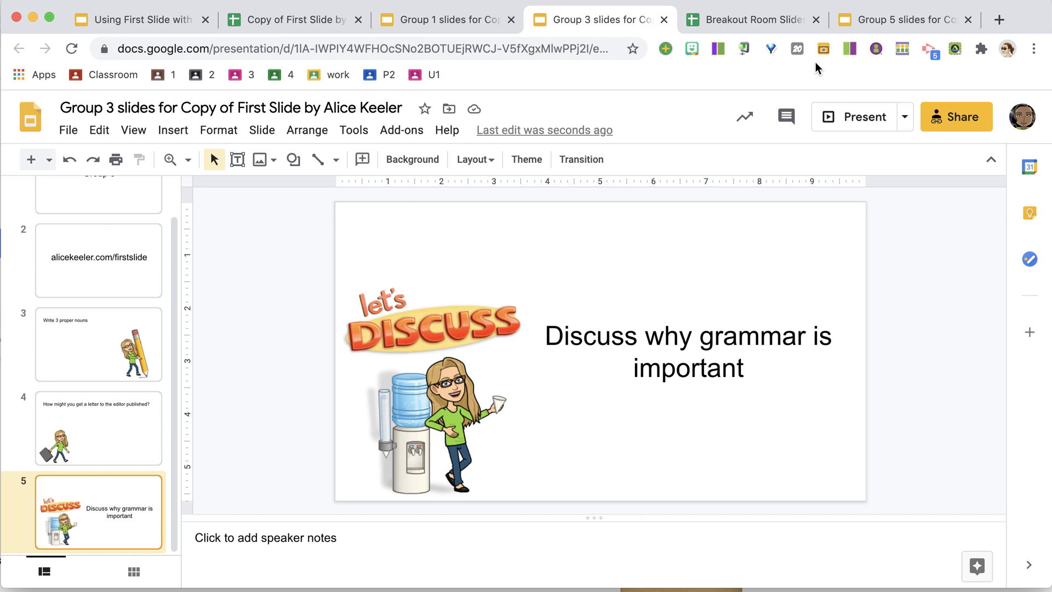
click(862, 23)
scroll(145, 503, down, 3)
click(87, 501)
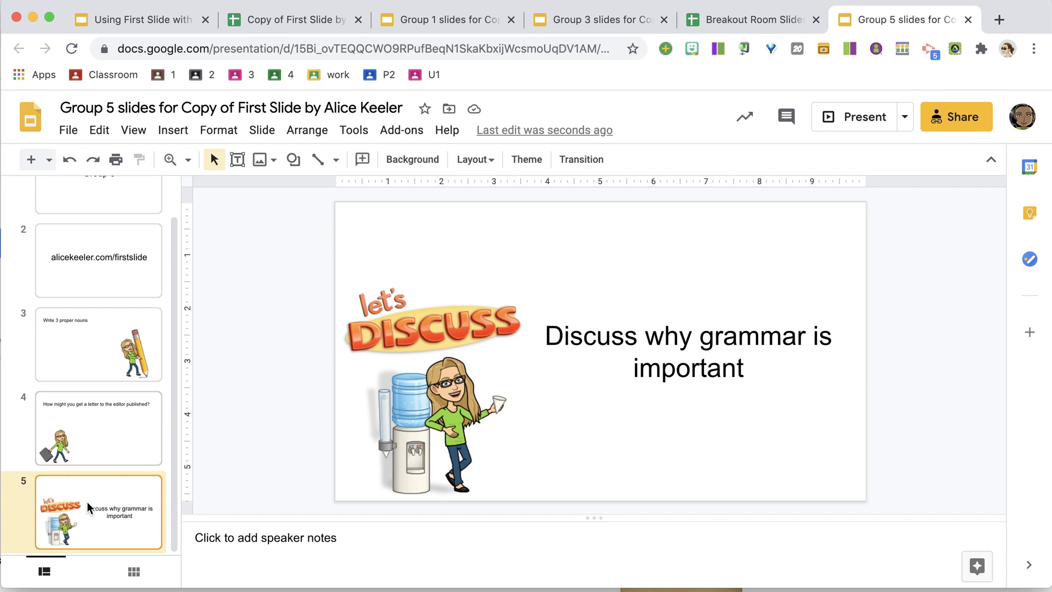
Send the Time's Up message to every group's slides from the Pile of Slides sidebar
click(267, 22)
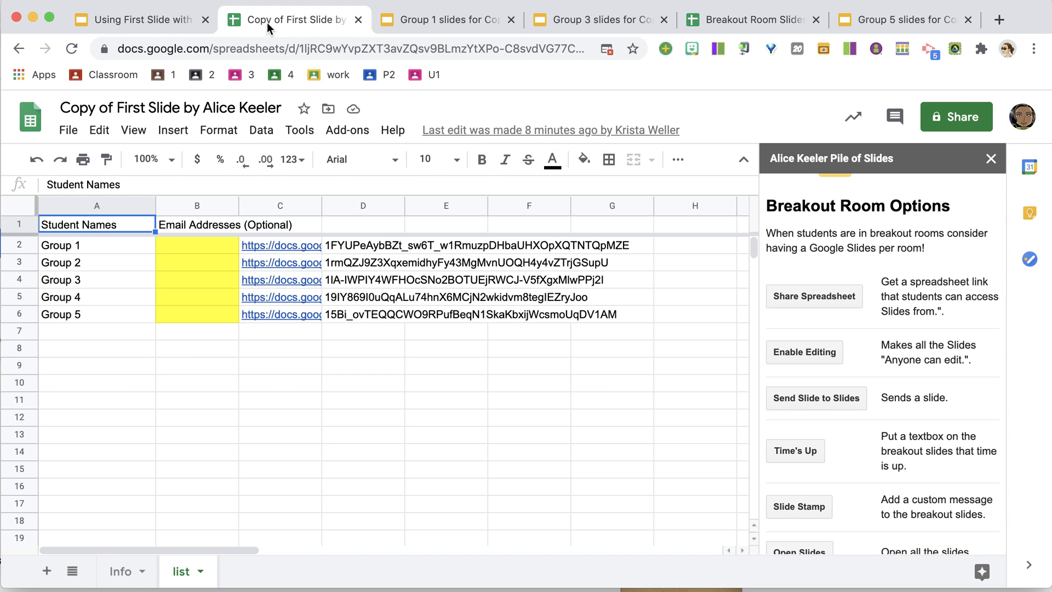
scroll(866, 453, down, 2)
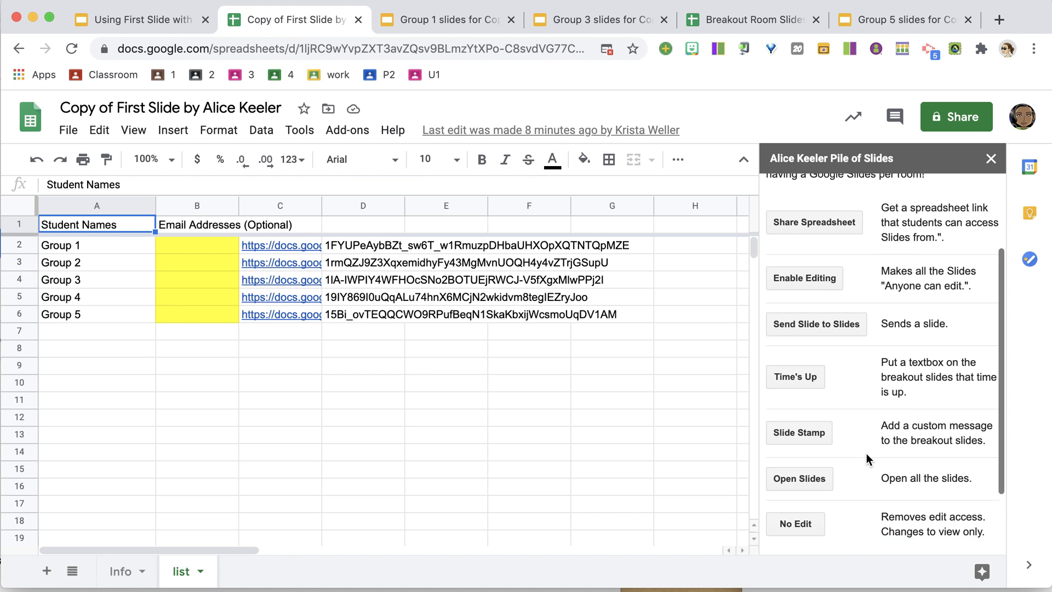
click(793, 377)
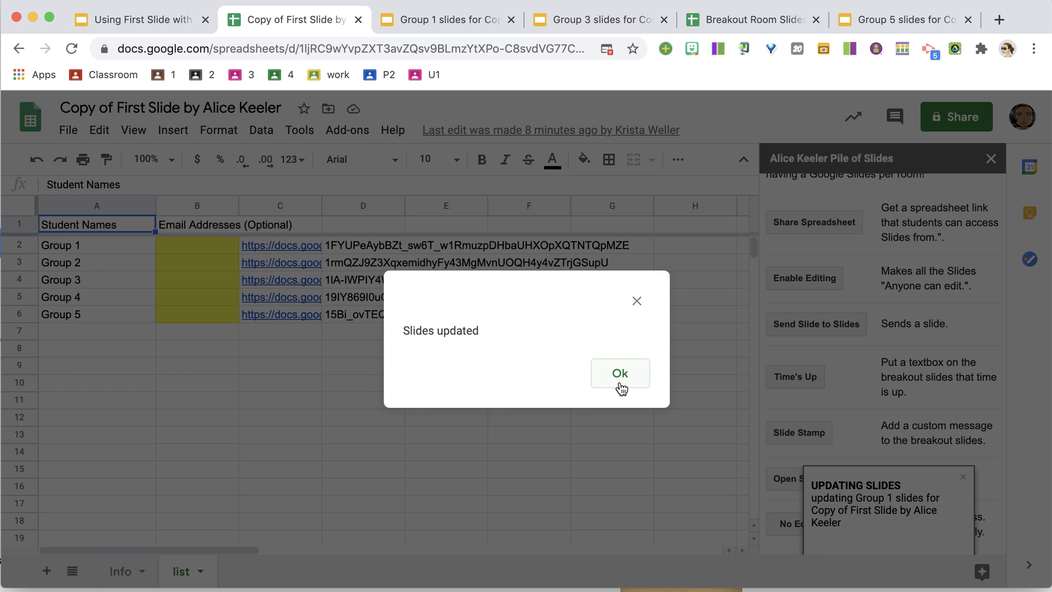
click(620, 385)
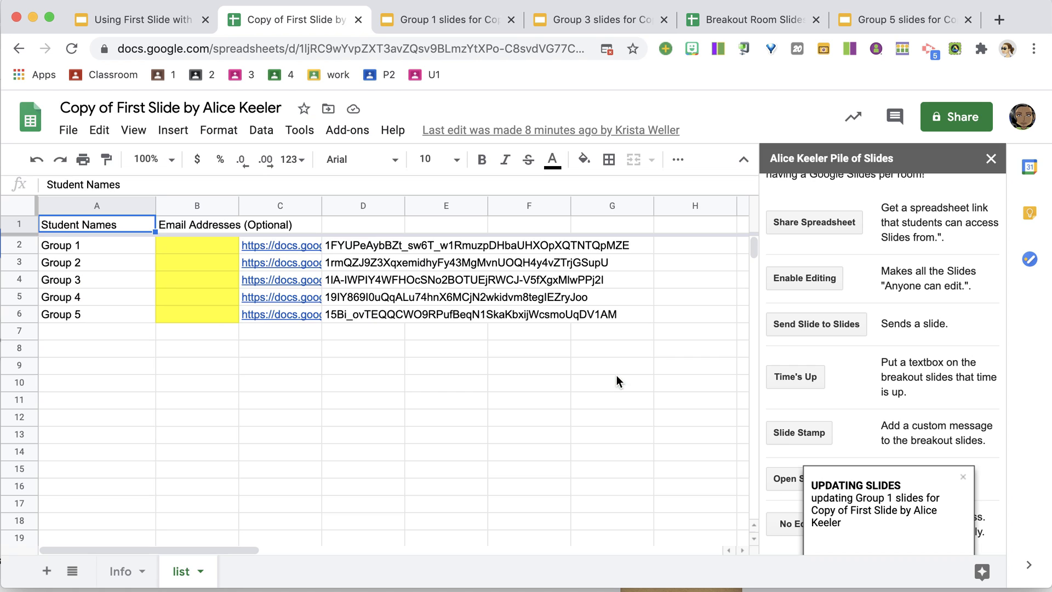
Delete the Time's UP octagon from slide 3 of the Group 1 deck
click(445, 19)
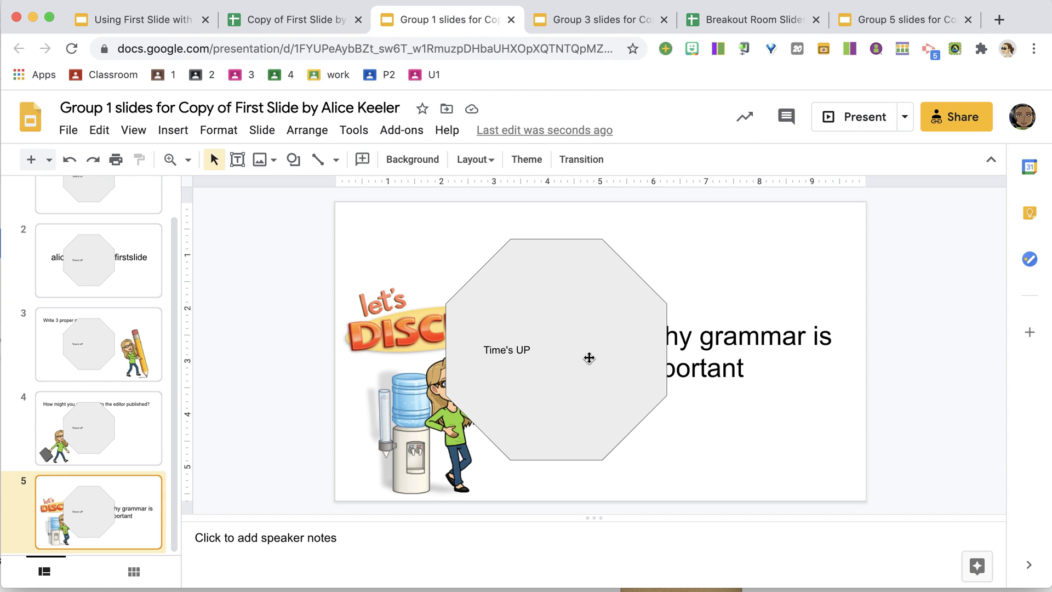
scroll(166, 337, up, 2)
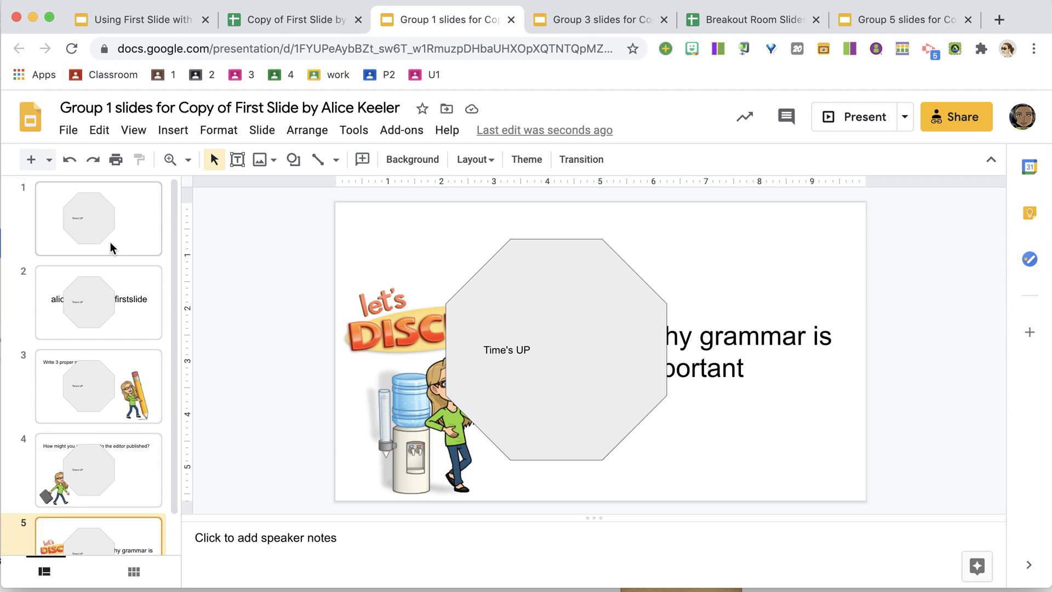
click(125, 250)
click(445, 350)
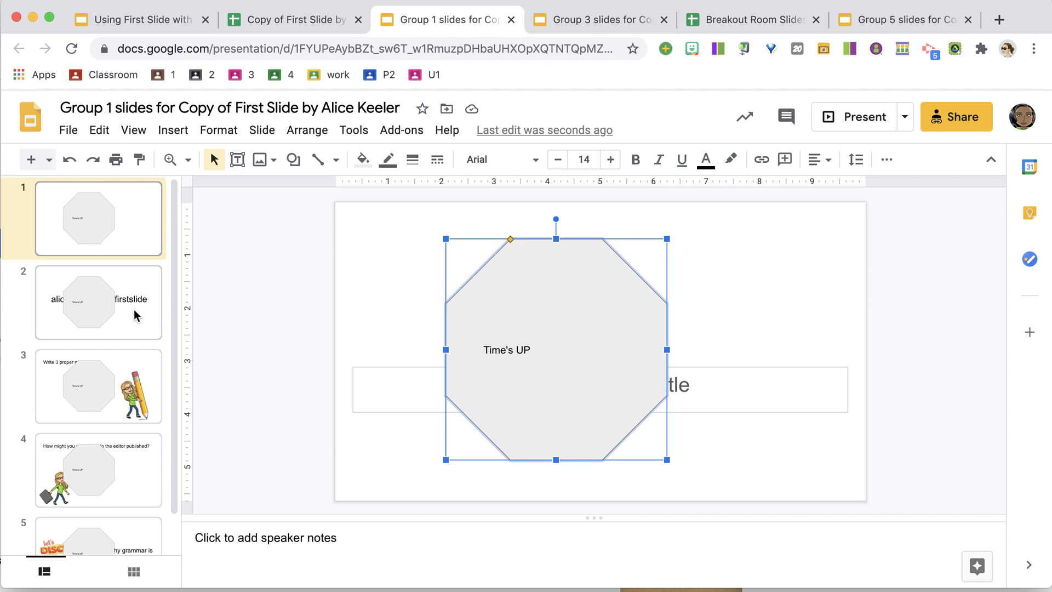
click(83, 386)
click(504, 360)
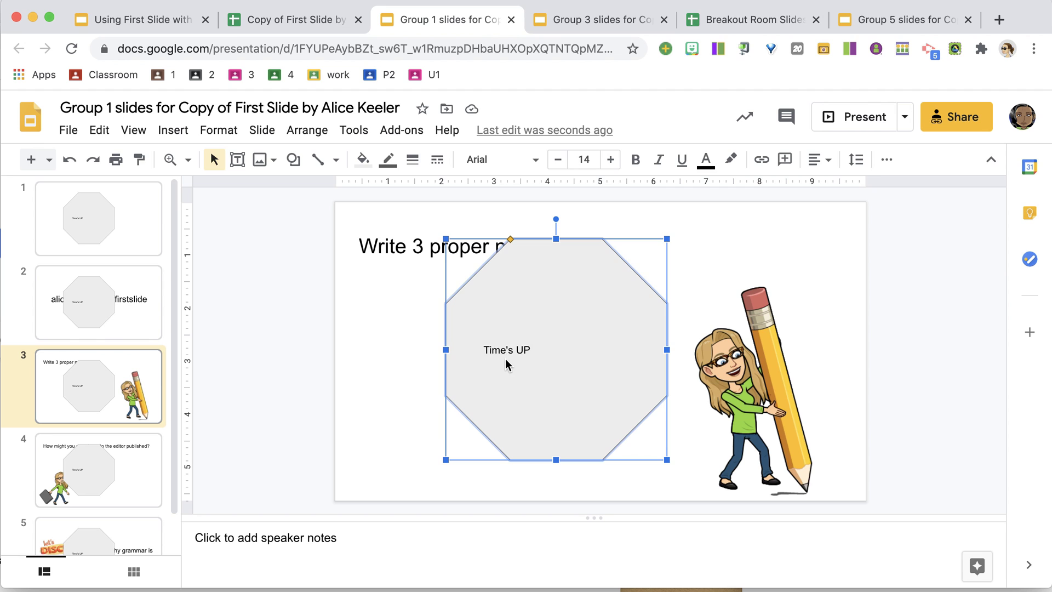
key(Delete)
Delete the octagons from Group 1's slides 2 and 1, then view the Group 3 and Group 5 decks
click(129, 336)
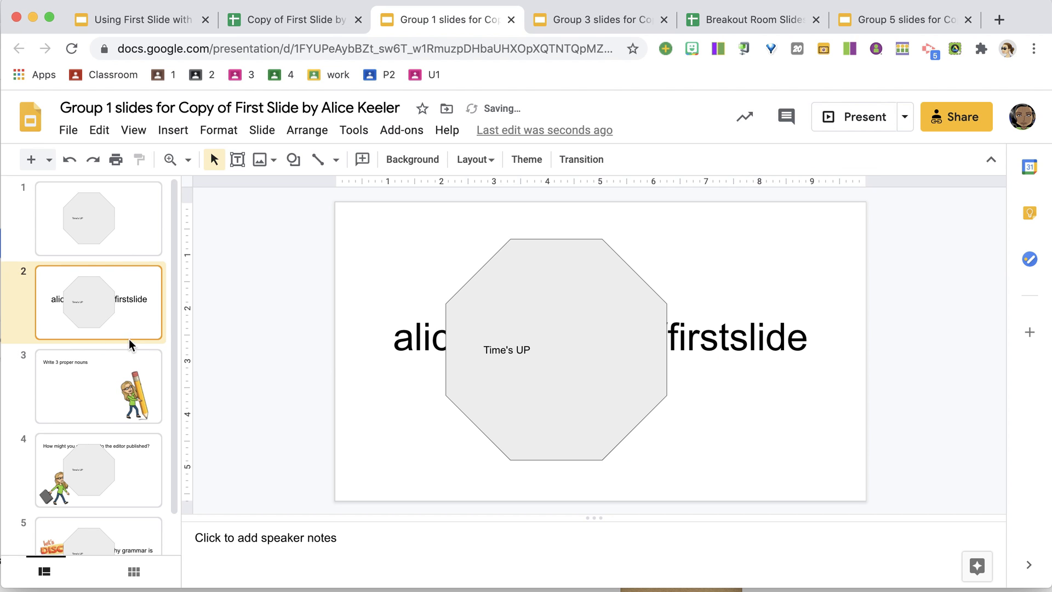
click(560, 311)
key(Delete)
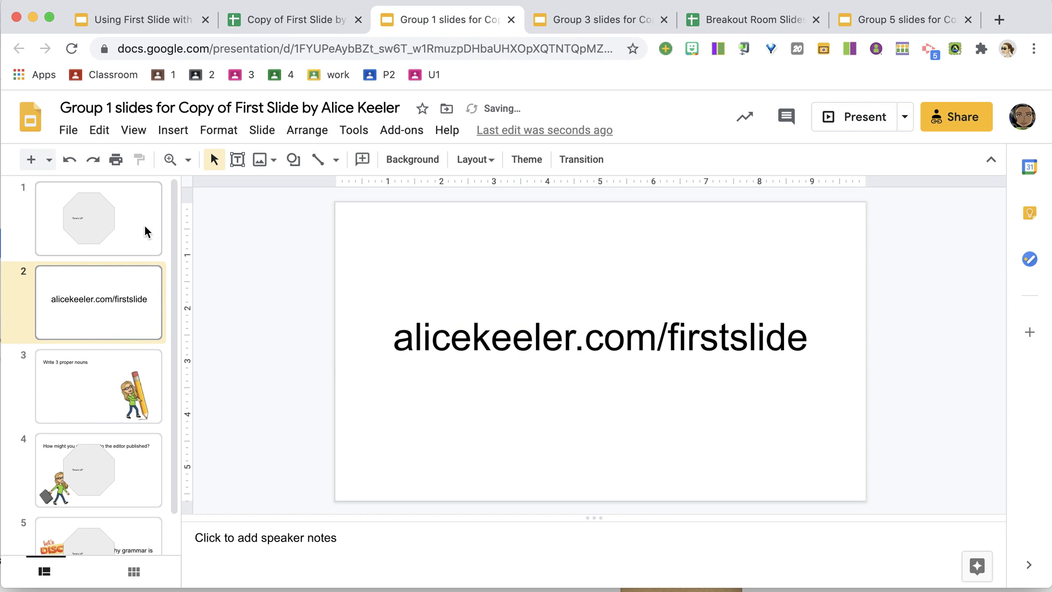
click(149, 225)
click(570, 328)
key(Delete)
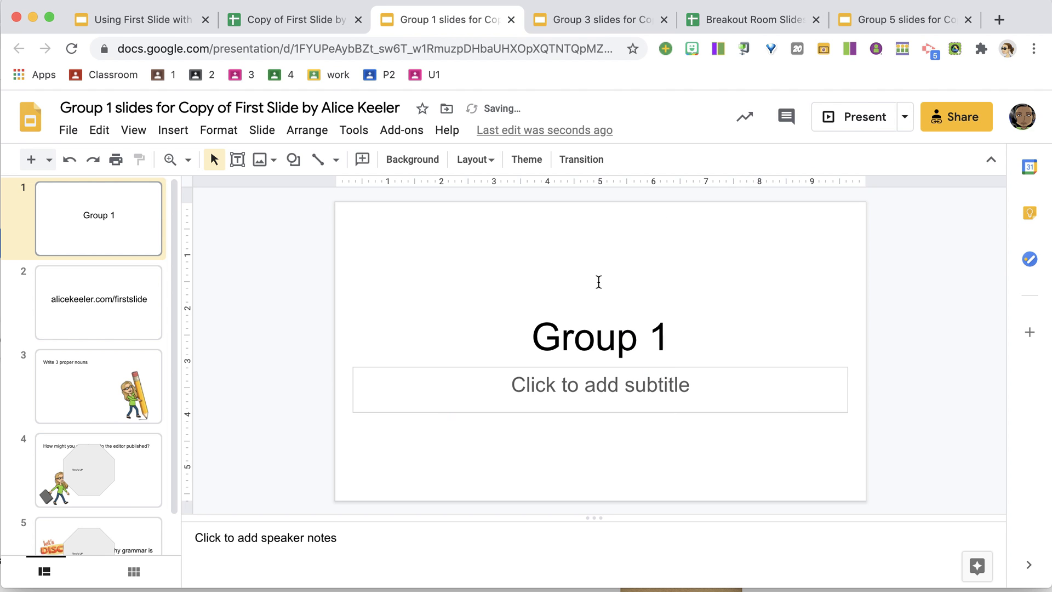
click(615, 18)
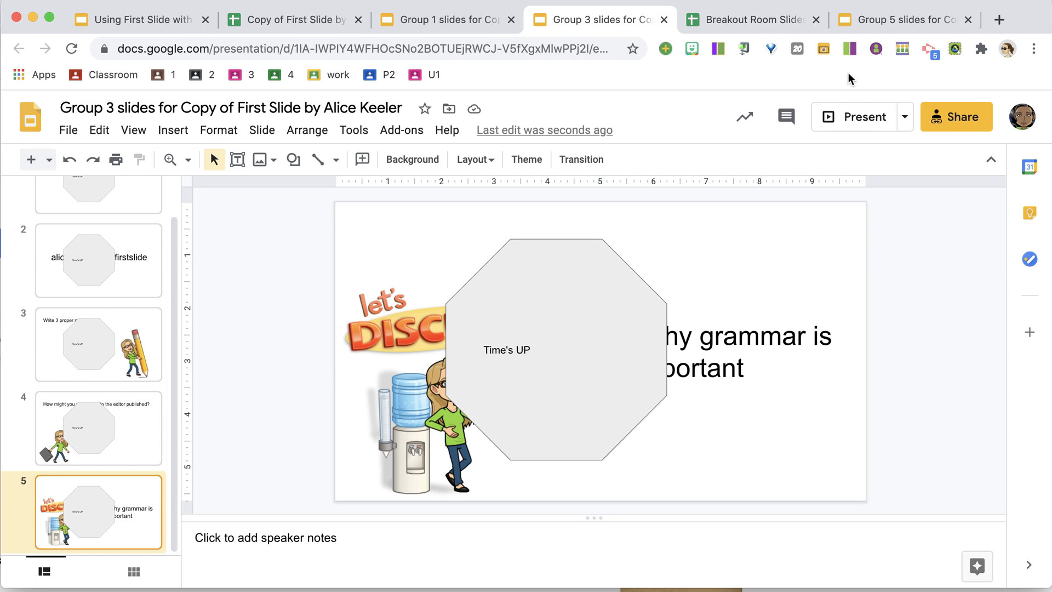
click(879, 26)
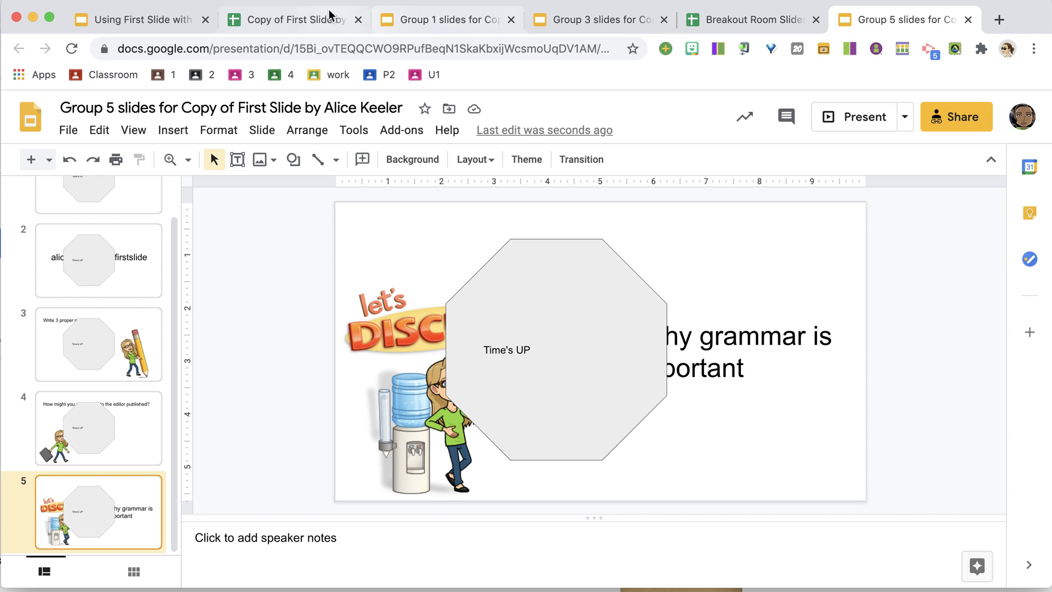
Stamp the message 'Keep talking!! 3 more minutes' onto all group slides
click(311, 19)
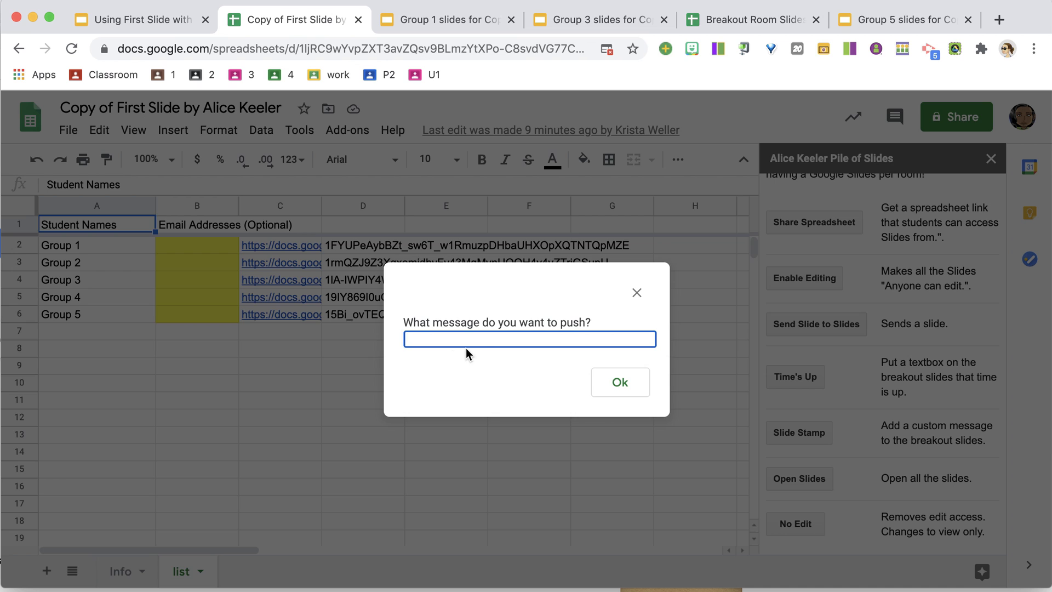
text(Keep talking!! 3 more minutes)
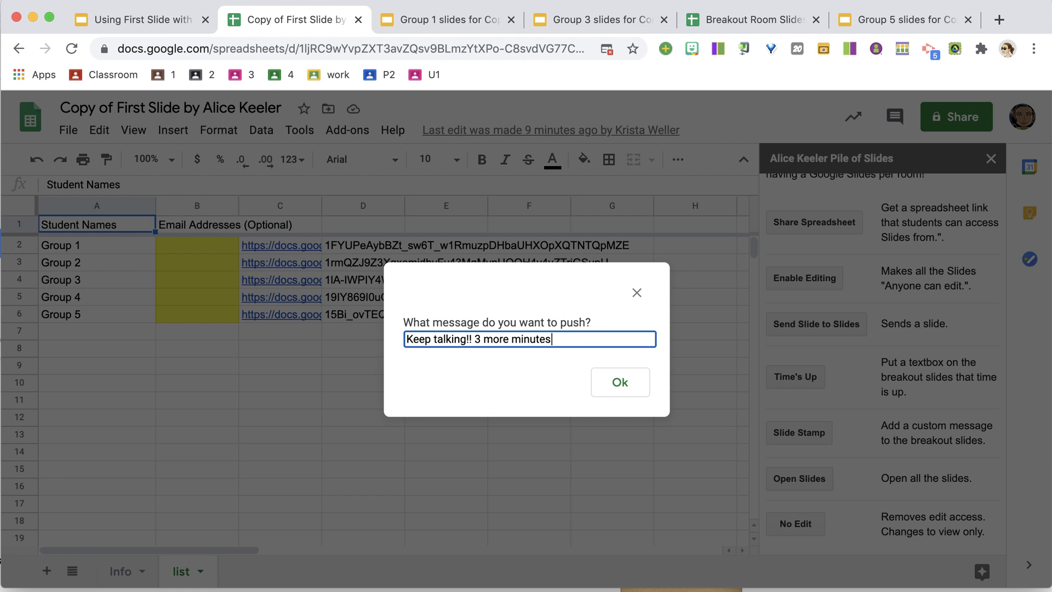
click(619, 383)
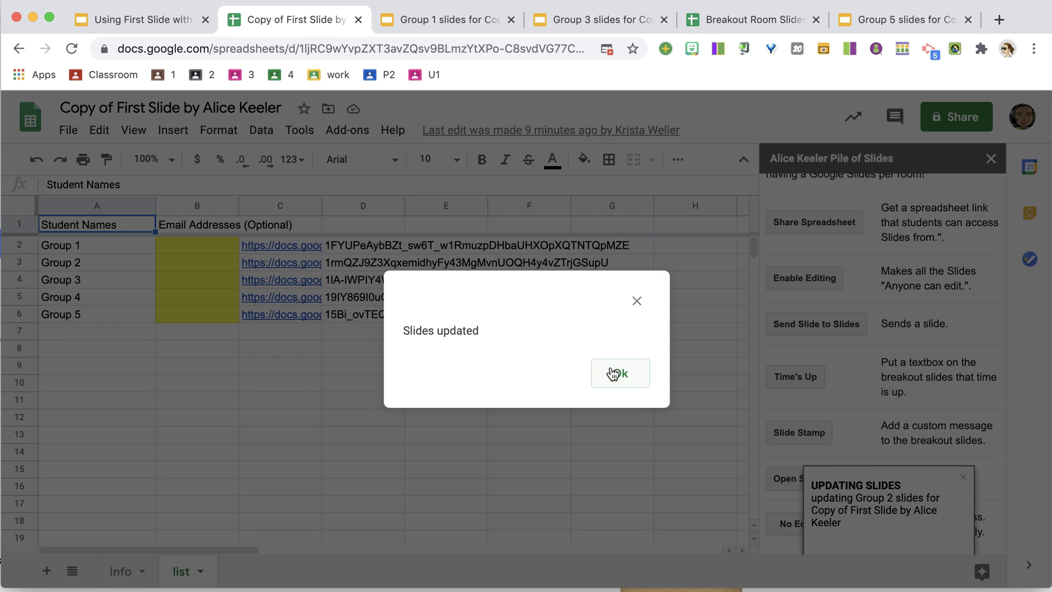
click(614, 378)
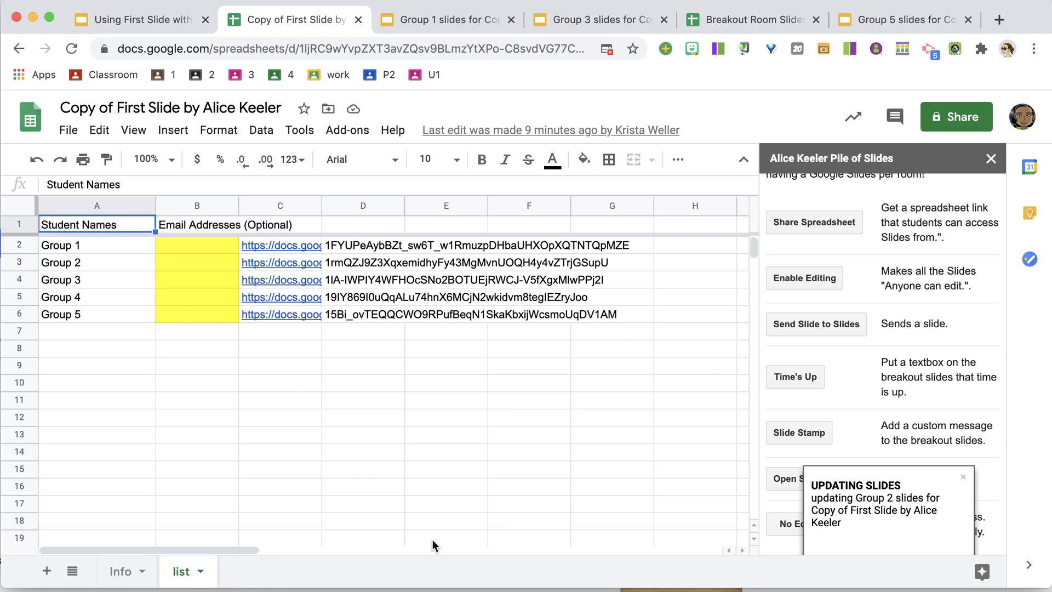
Delete the Keep talking cloud and Time's UP octagon from slide 5 of the Group 1 deck
click(452, 30)
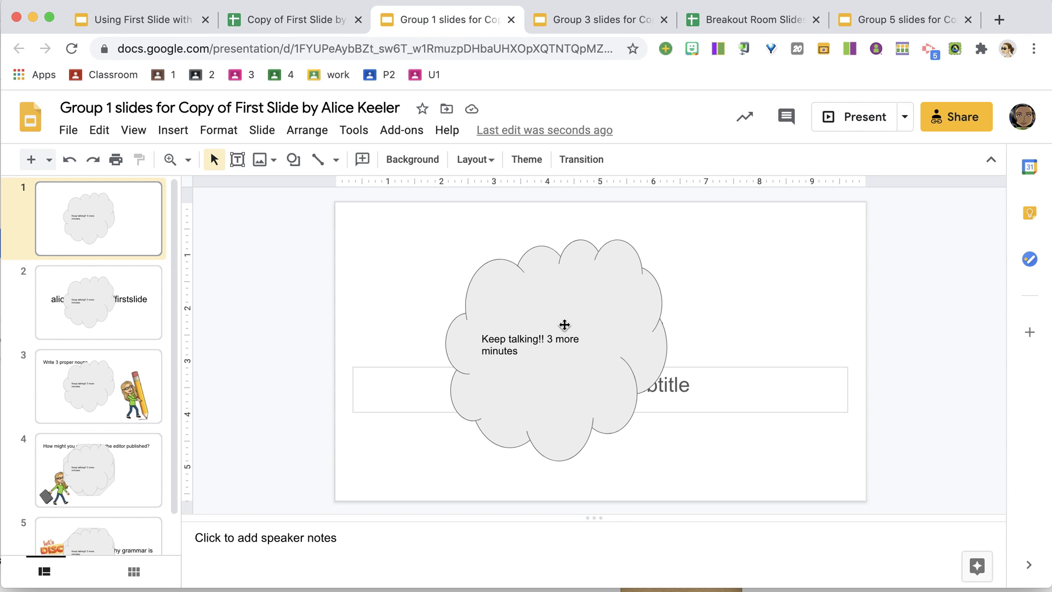
click(71, 286)
click(111, 380)
click(109, 470)
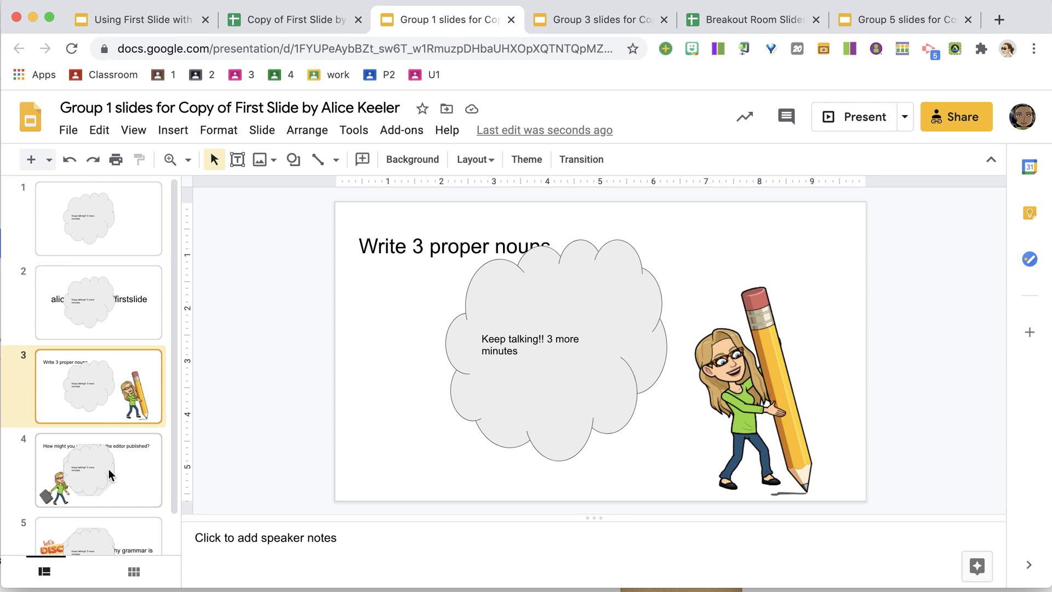
click(117, 534)
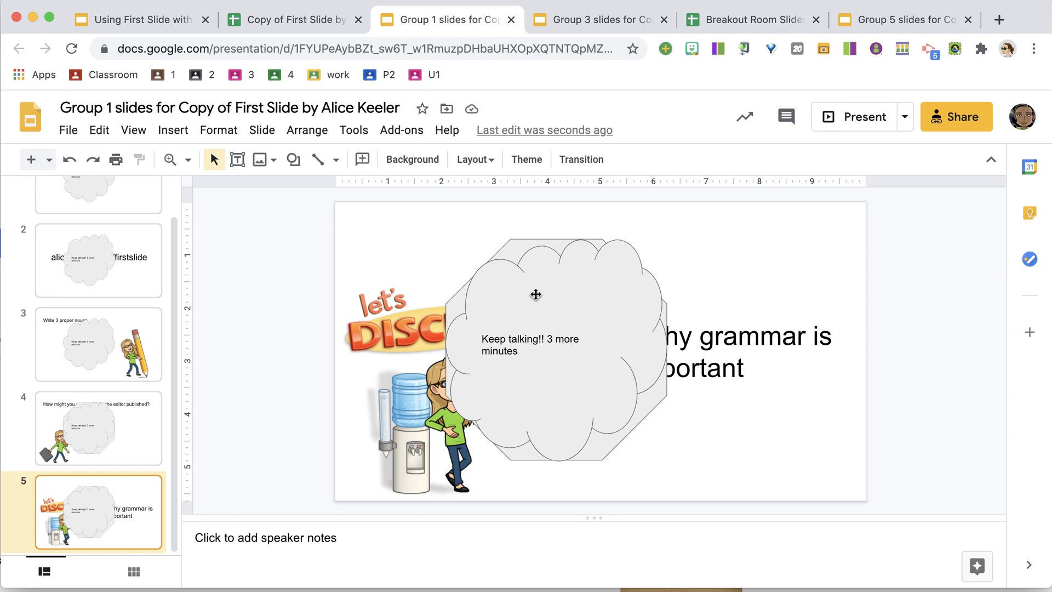
click(536, 296)
click(544, 296)
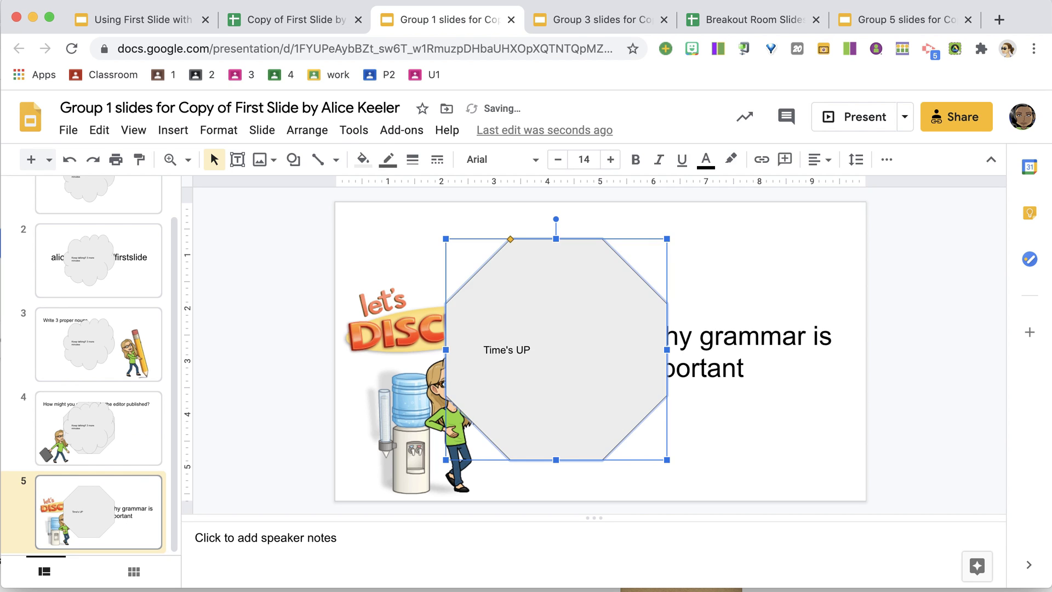
key(Delete)
Delete the same cloud and octagon from slide 5 of the Group 3 deck
key(ctrl+Tab)
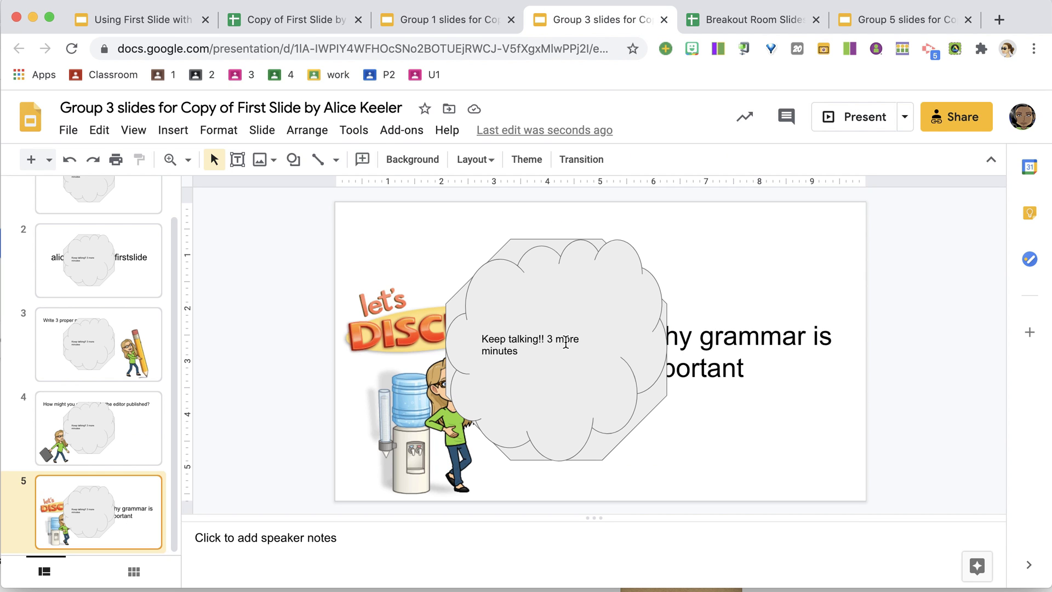
click(565, 317)
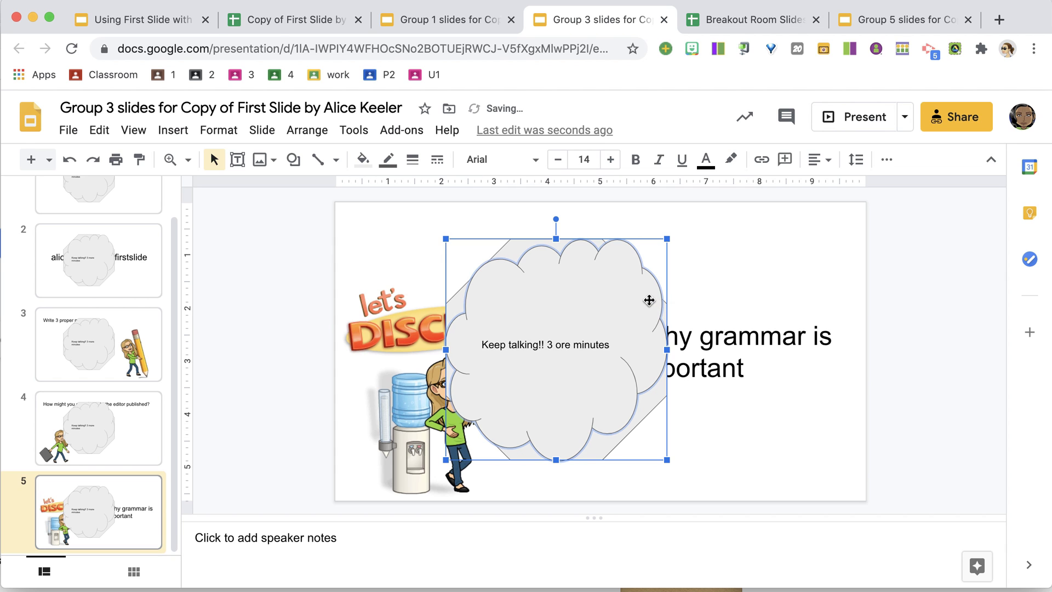
click(625, 317)
key(Delete)
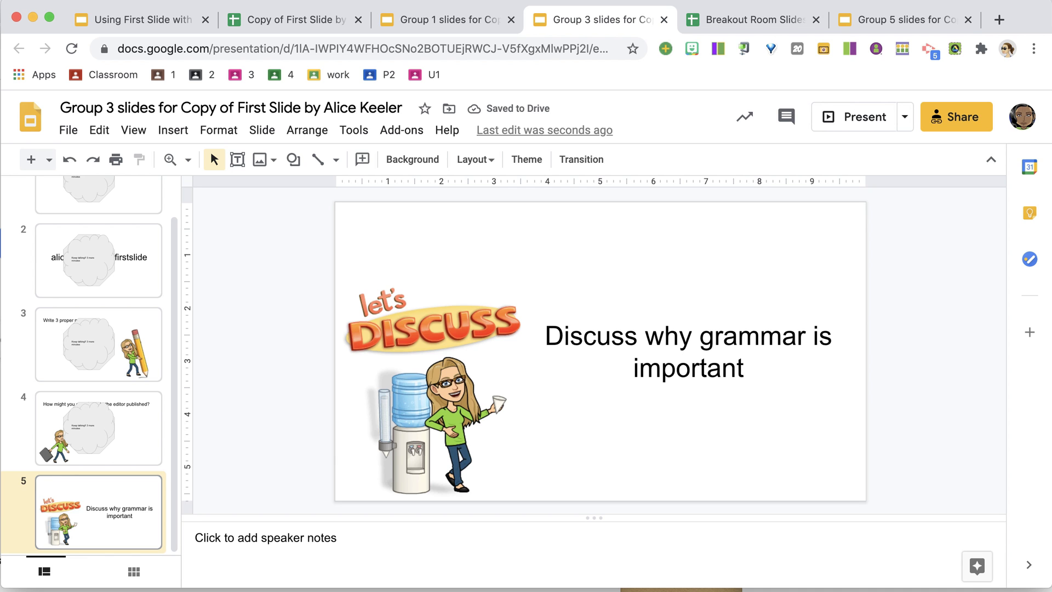
click(304, 21)
Apply Pile of Slides' No Edit to make all group decks view-only, confirming the view access message
scroll(833, 413, down, 3)
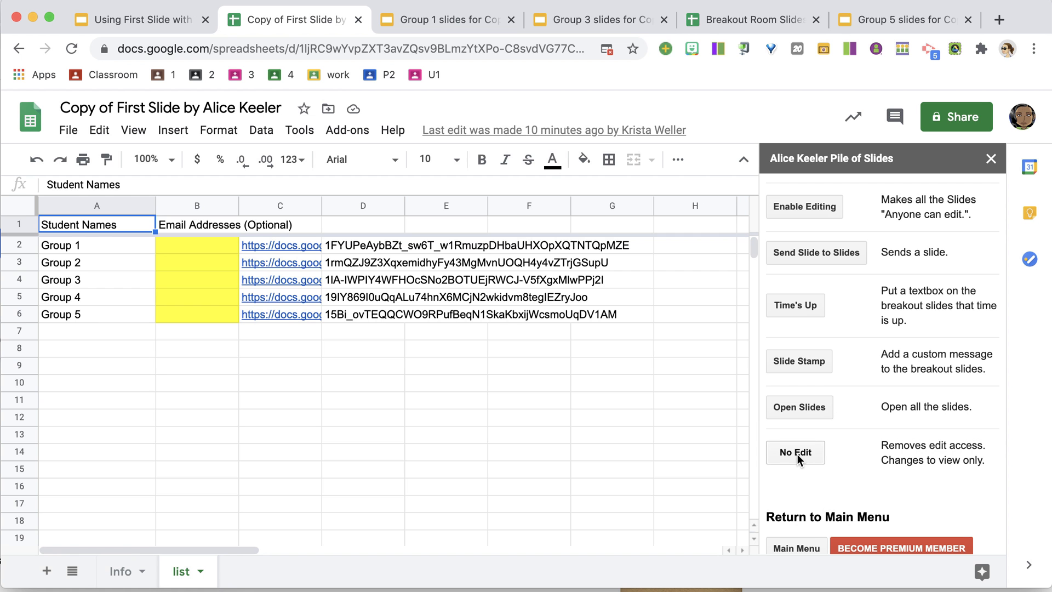
scroll(827, 291, up, 3)
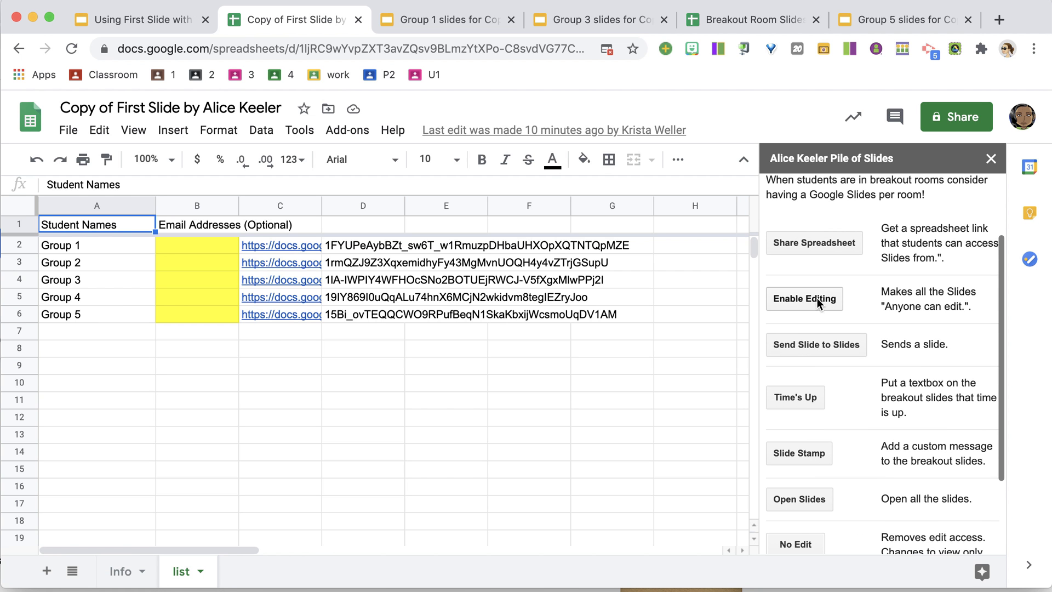
click(814, 299)
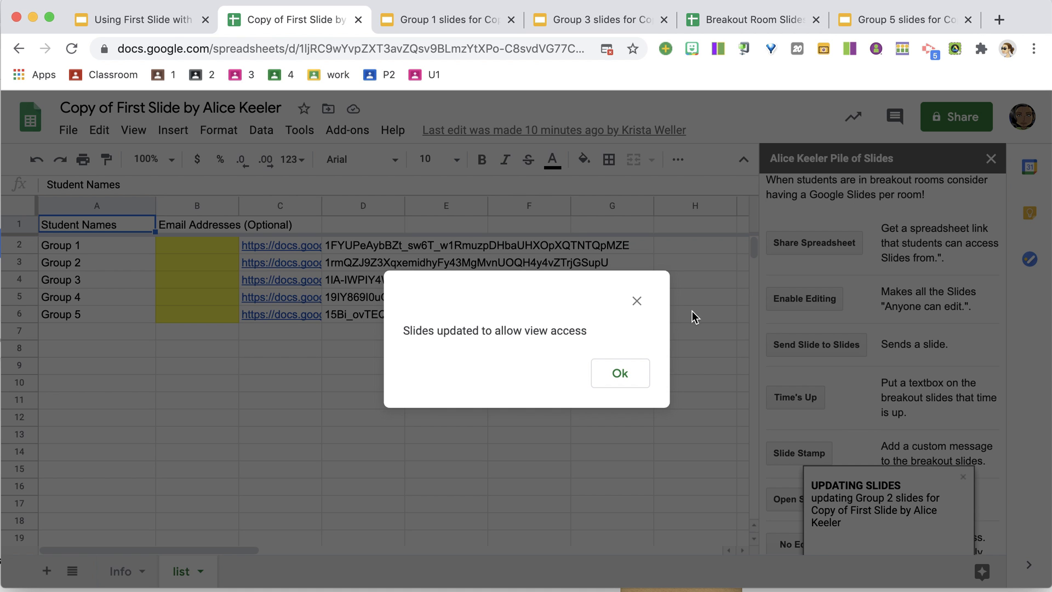
click(631, 385)
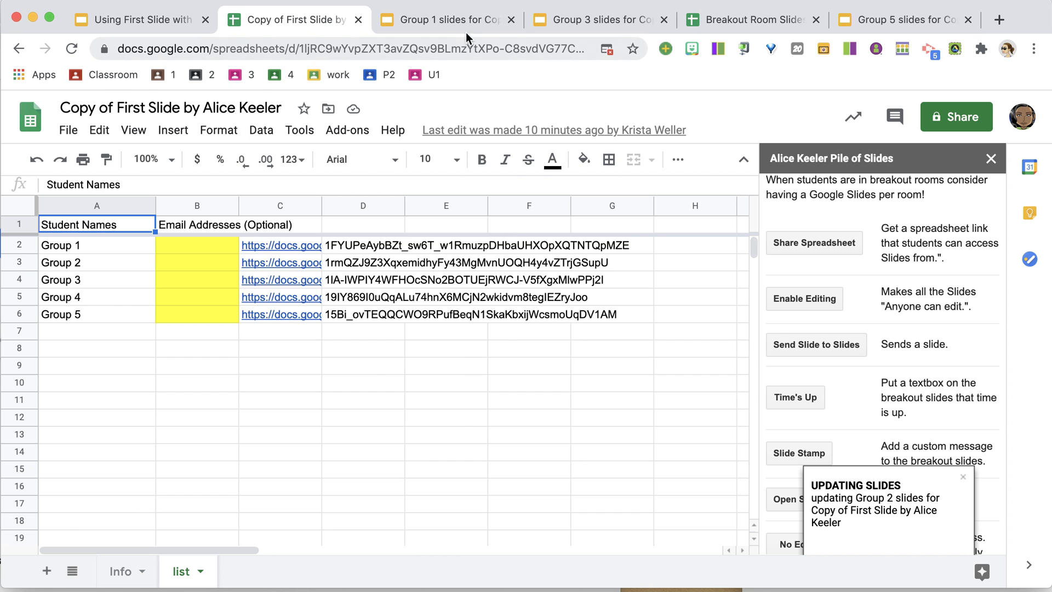
click(465, 24)
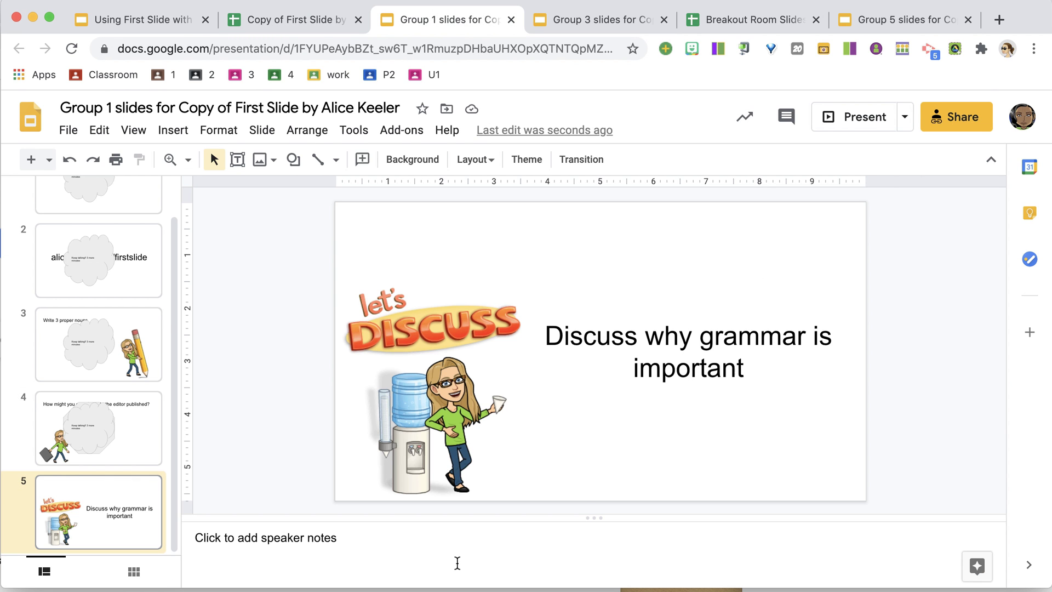
Verify the Group 1 deck's sharing shows anyone with the link as view-only
click(953, 116)
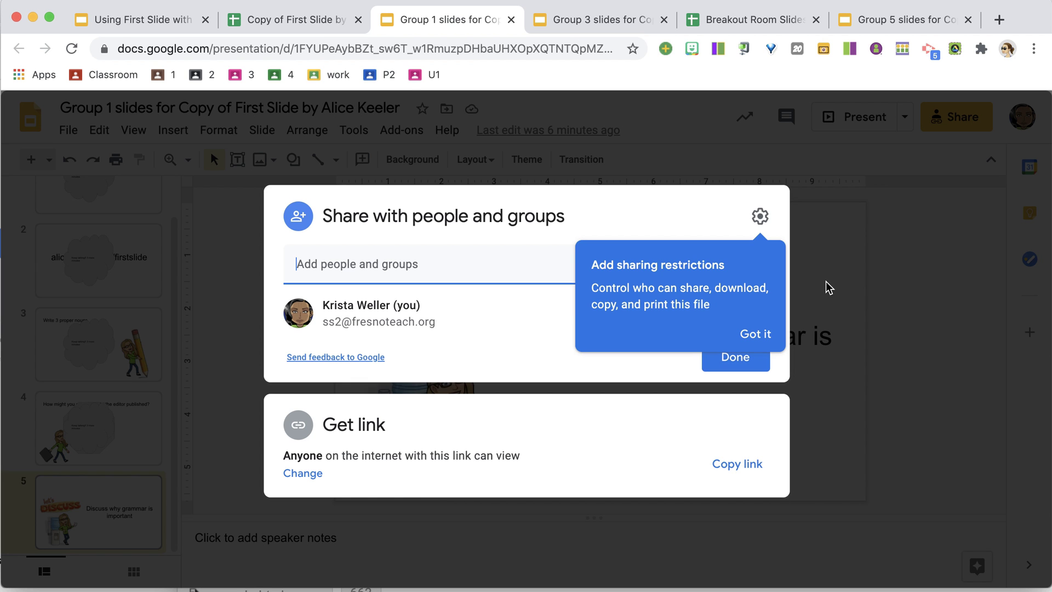
click(842, 290)
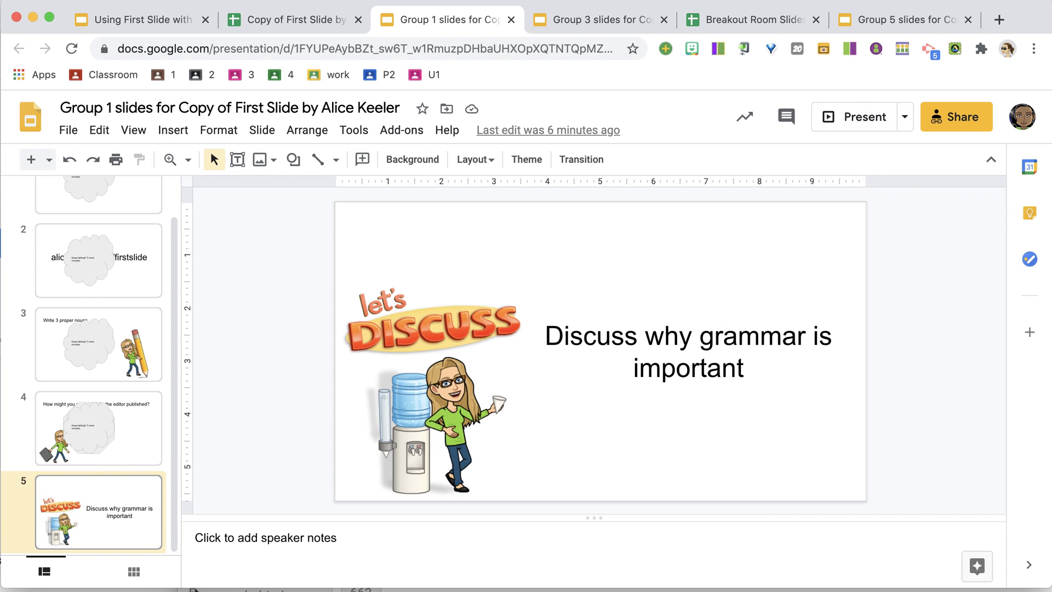